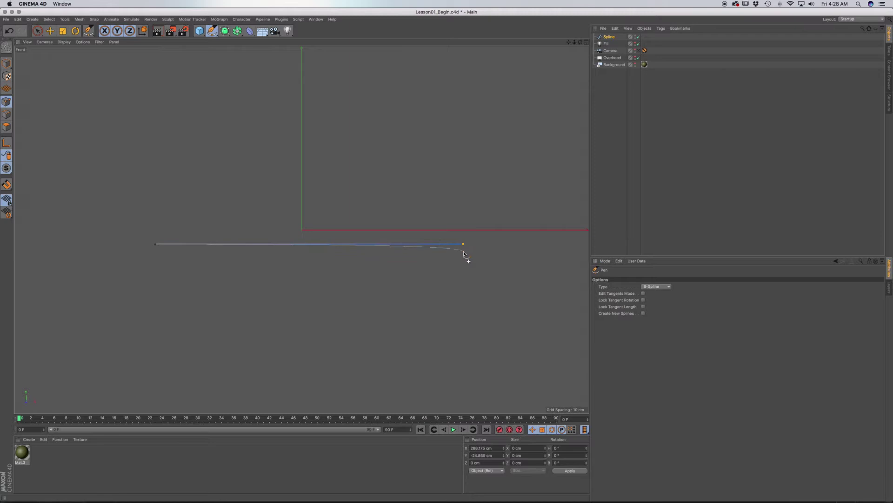
Finish drawing the straight spline, add a MoGraph Step effector and make it a child of the spline.
key(Escape)
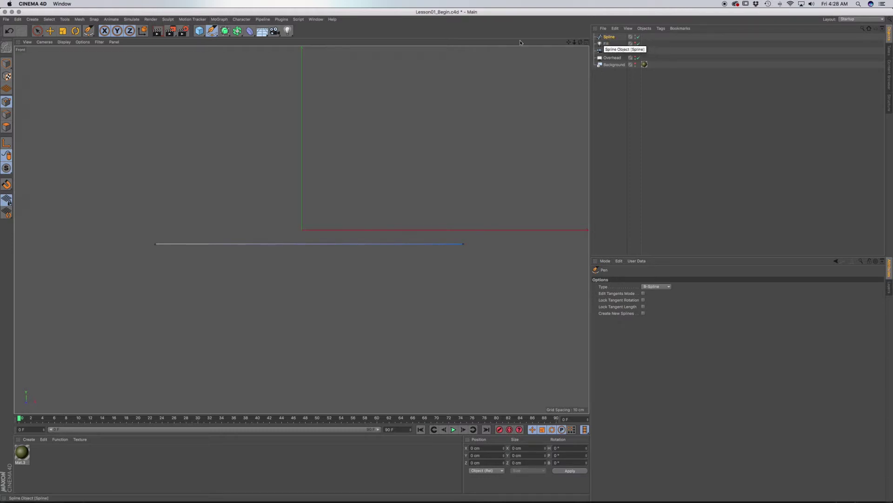
click(218, 19)
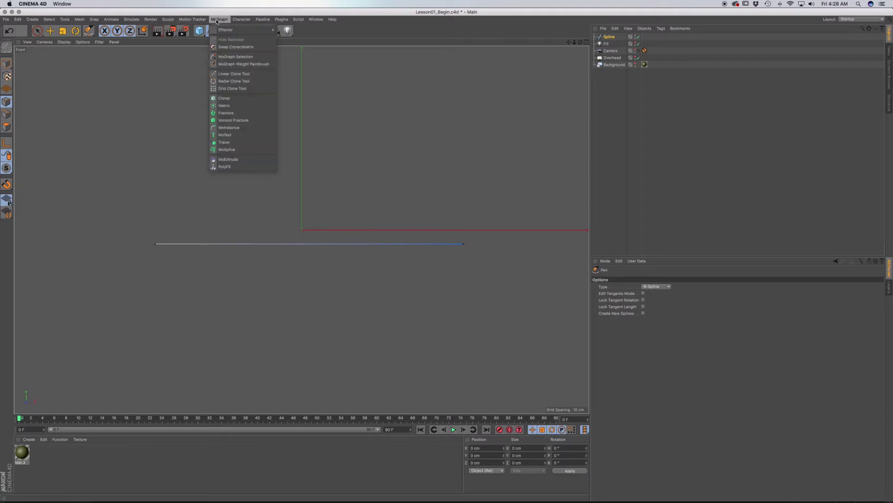
mouse_move(242, 30)
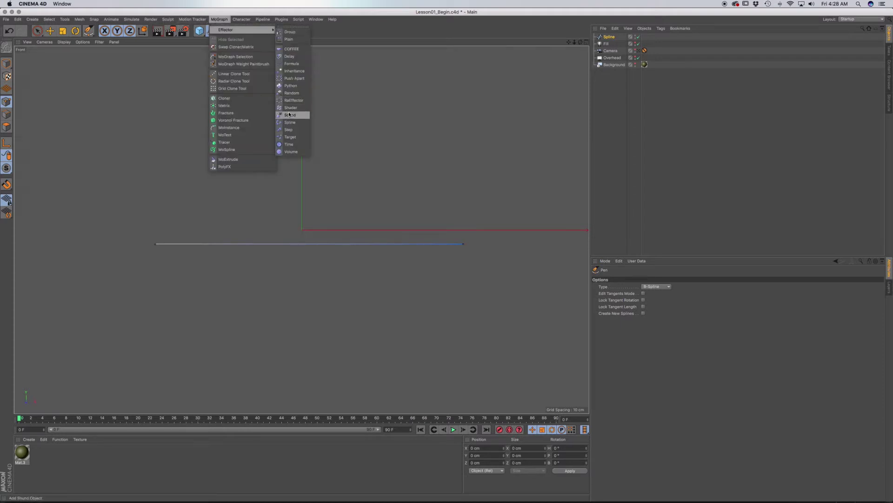
click(289, 129)
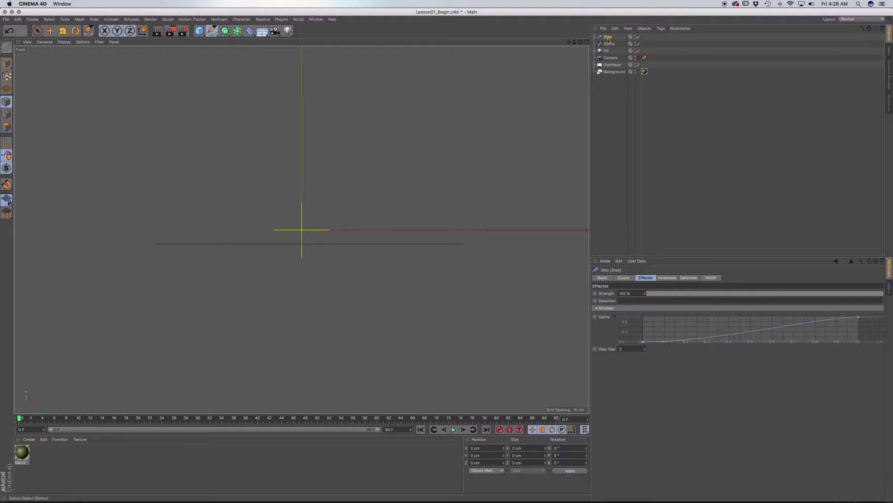
drag(608, 37, 611, 45)
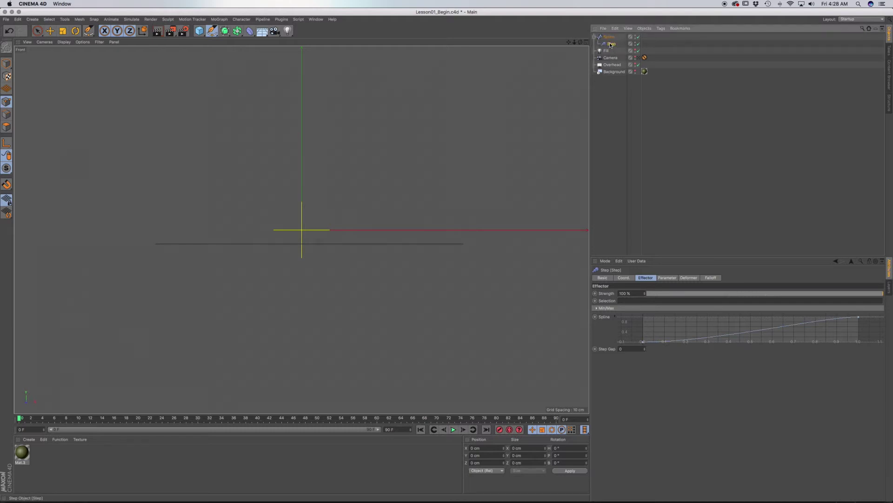
Switch the Step effector's transform from scale to position and turn on its deformation.
click(669, 277)
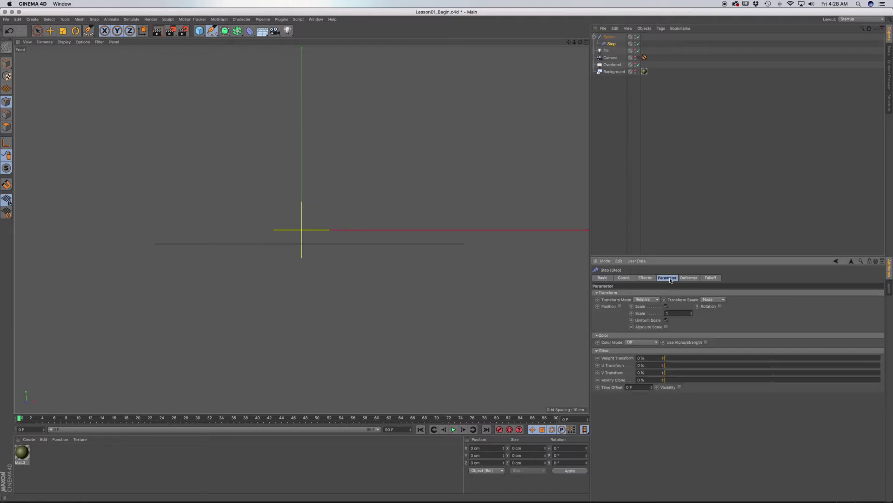
click(666, 307)
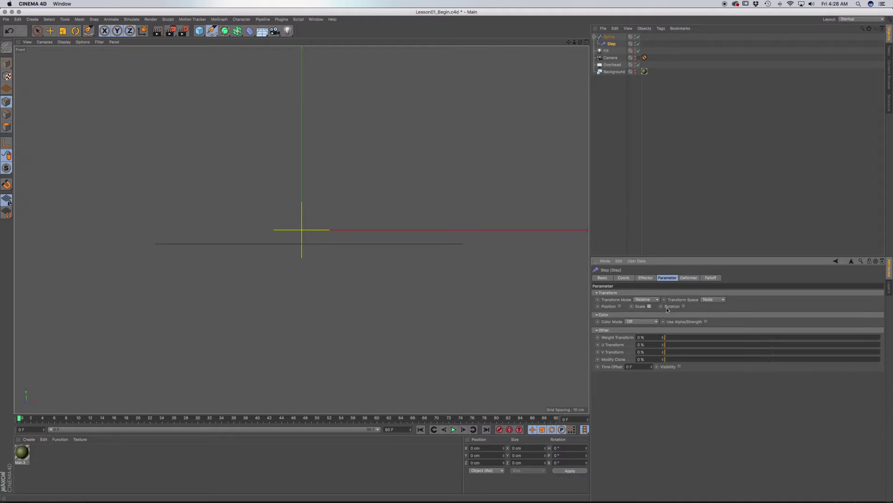
click(620, 307)
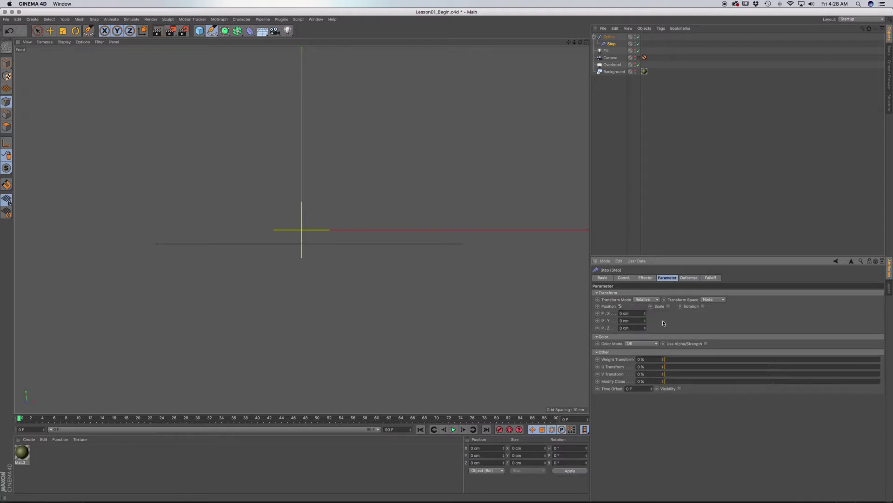
click(686, 278)
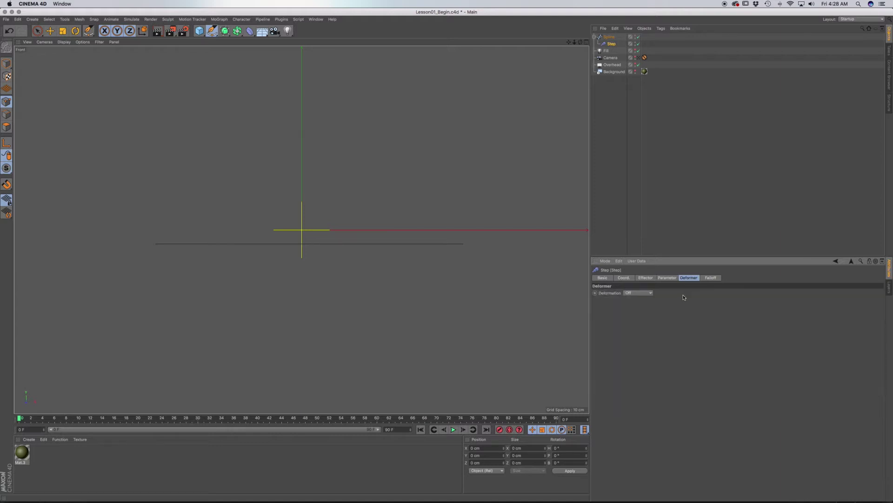
click(642, 295)
Set the Step effector's Y position offset to about 139 cm.
click(647, 278)
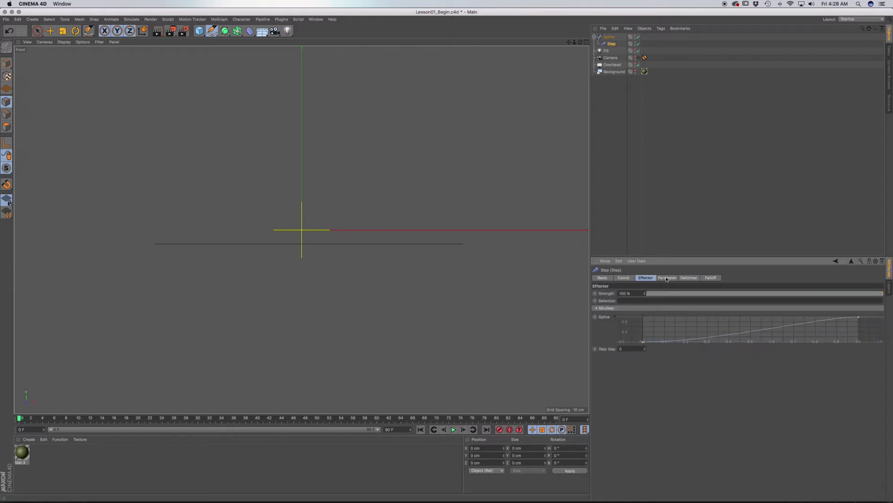
click(666, 278)
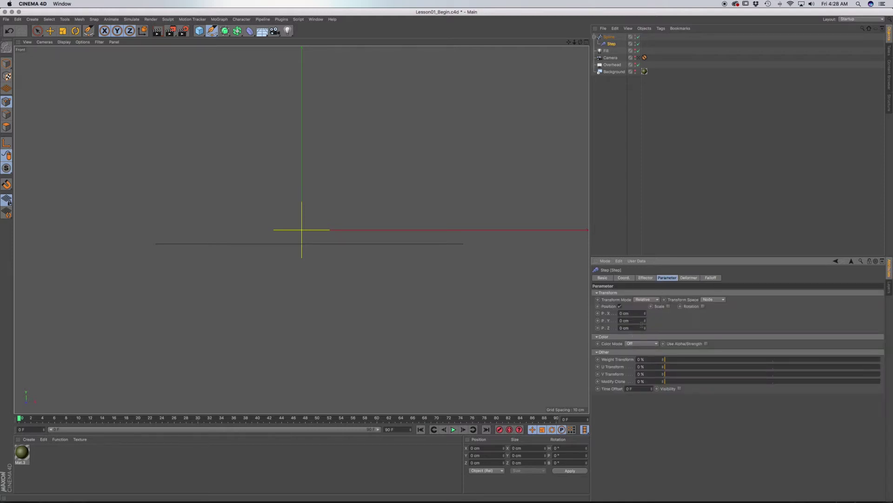
drag(645, 322, 646, 266)
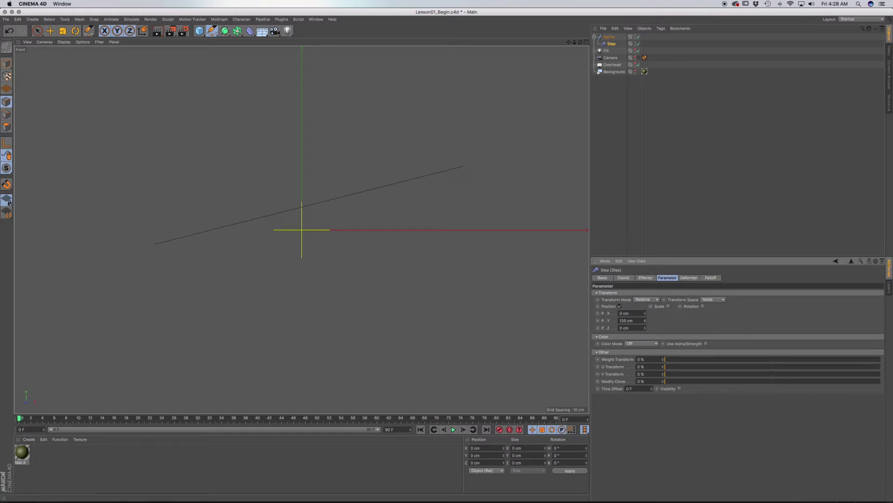
Add a point near the middle of the Step effector's falloff curve and tilt its tangent to bend the curve.
click(651, 278)
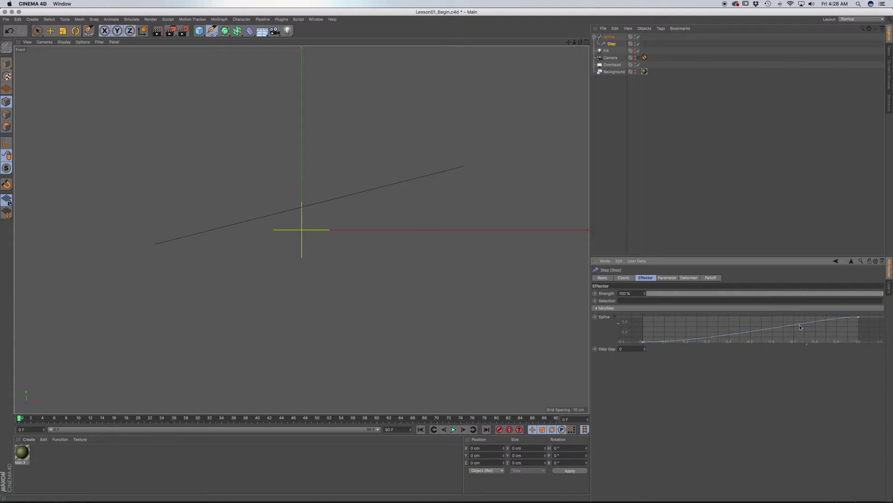
ctrl+click(737, 328)
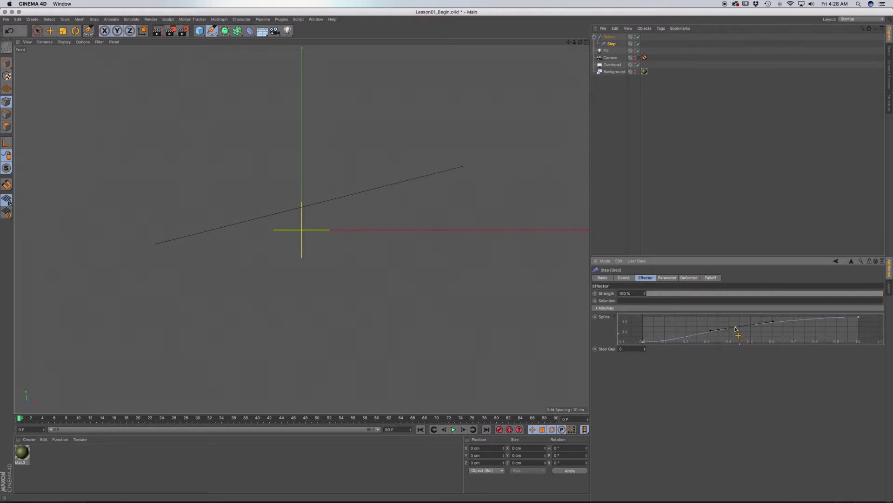
drag(773, 322, 769, 329)
Set the spline's intermediate points to Natural with a number of 40.
click(611, 37)
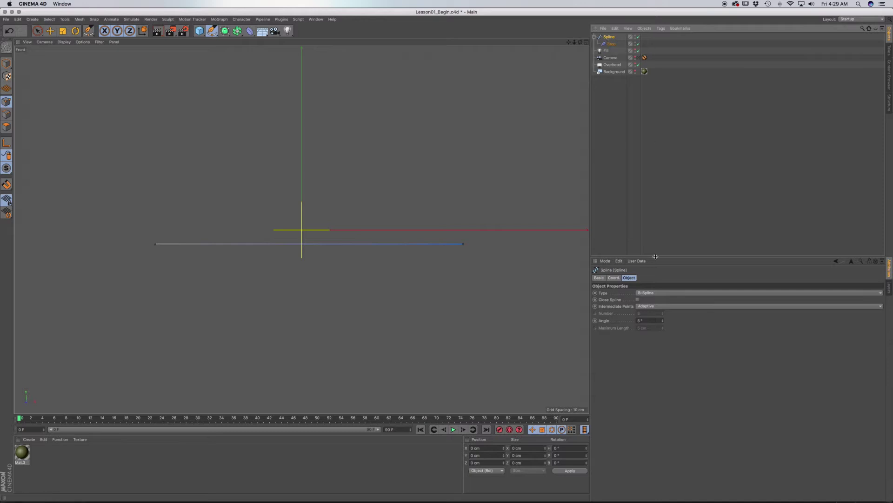
click(650, 306)
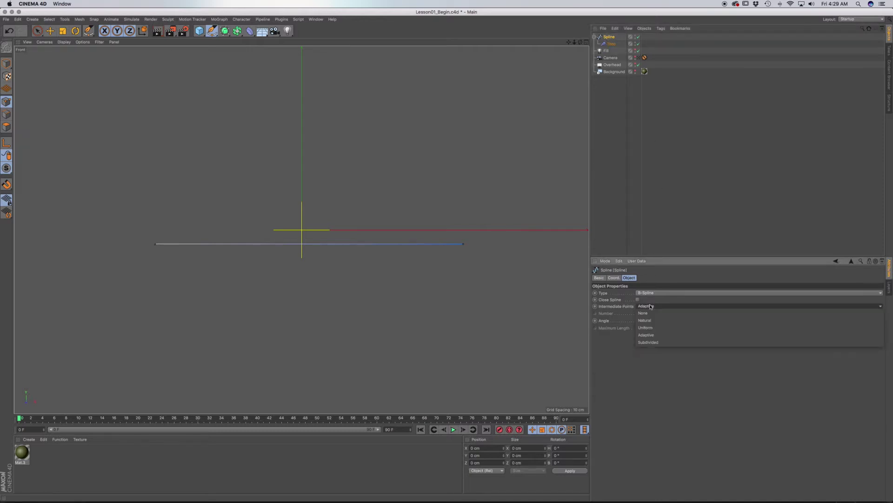
click(650, 321)
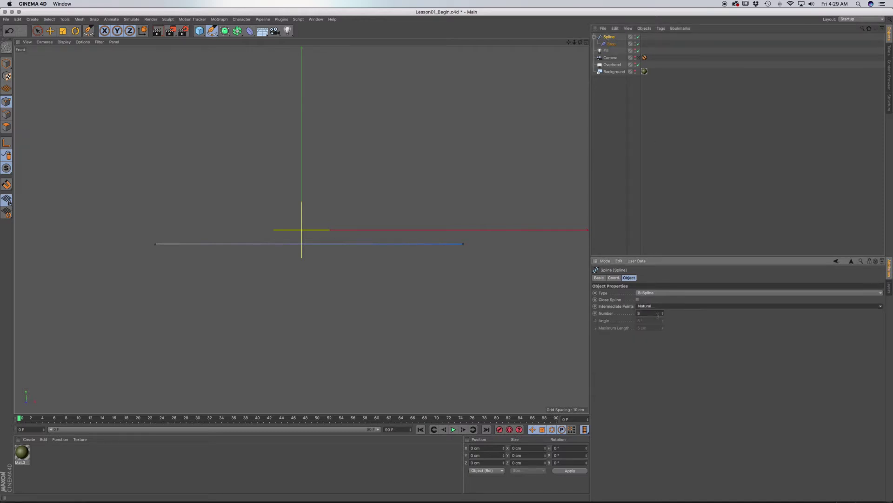
drag(647, 314, 629, 313)
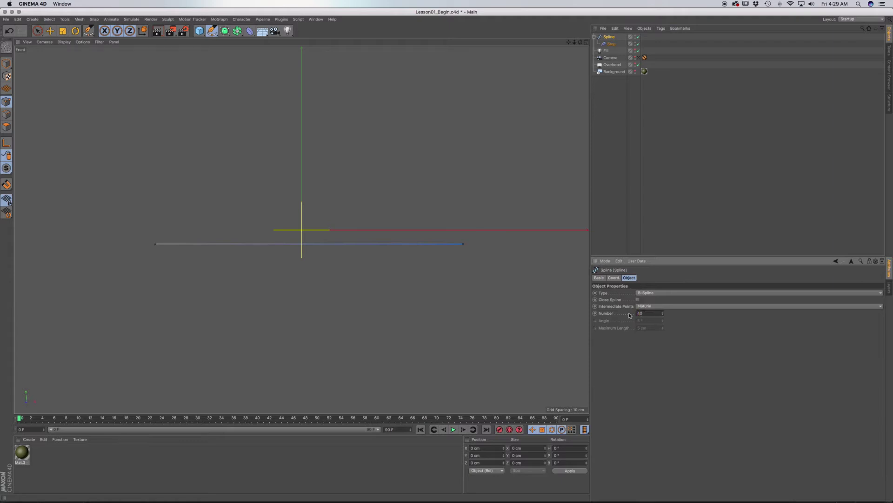
Reshape the Step effector's curve into a low hump by dropping its end point to the baseline and lowering the middle point nearer the centre.
click(612, 44)
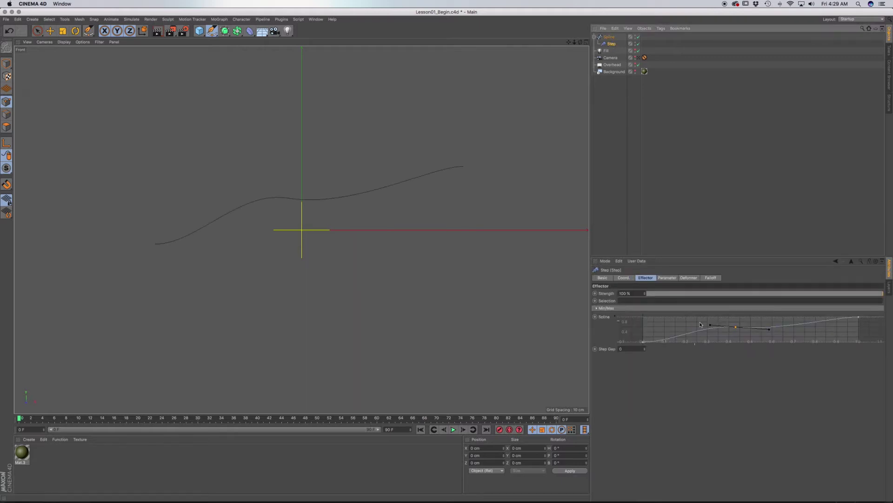
drag(710, 325, 710, 326)
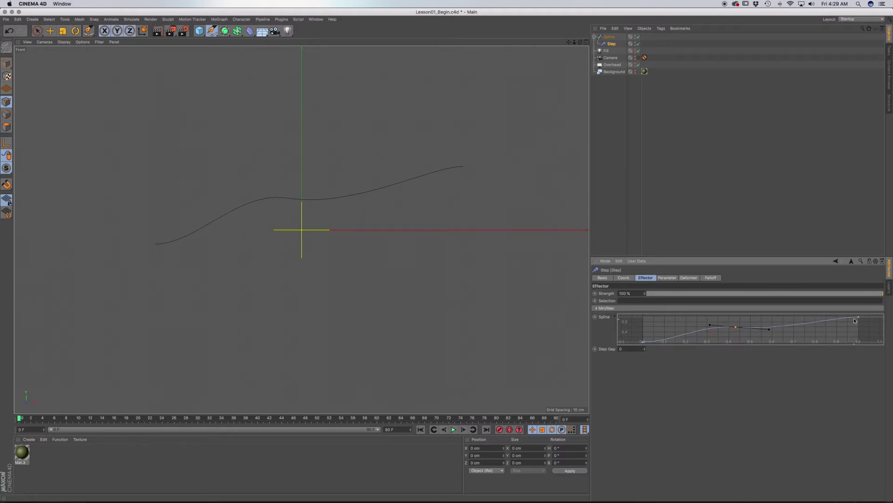
drag(859, 317, 860, 343)
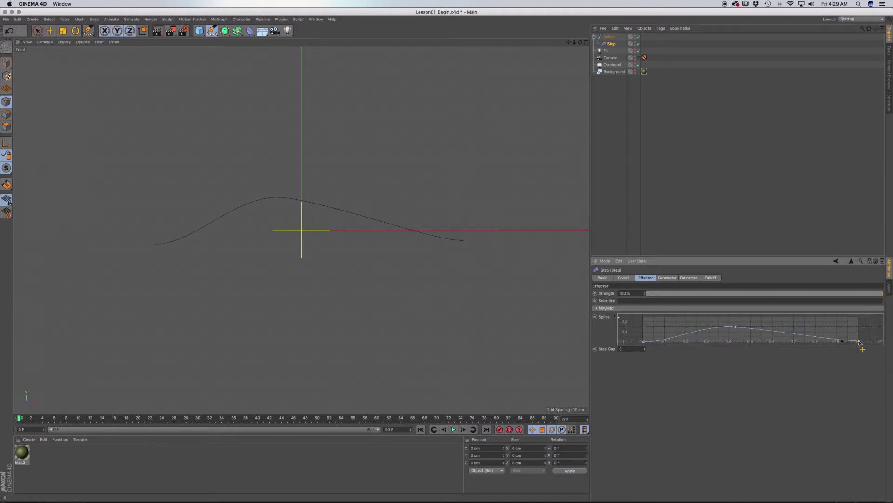
mouse_move(735, 326)
mouse_down()
mouse_move(750, 329)
mouse_move(719, 331)
mouse_move(747, 334)
mouse_up()
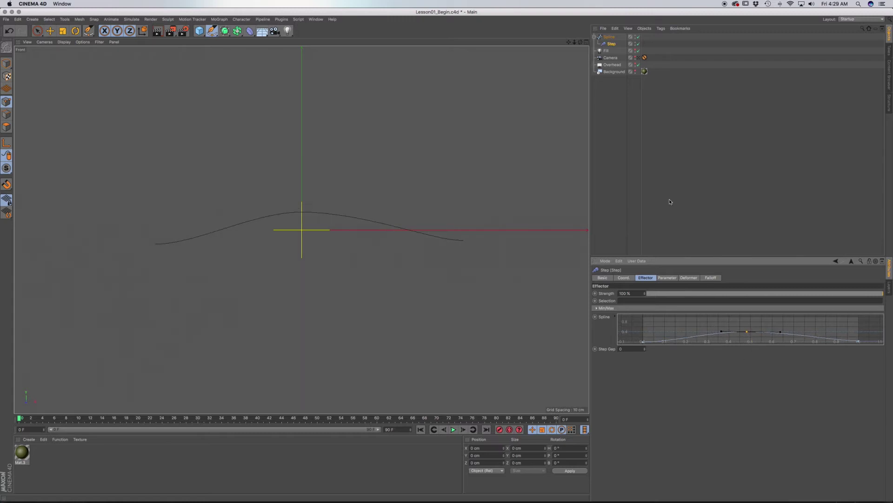
Switch to the perspective view and add a circle spline with a 5 cm radius.
click(609, 37)
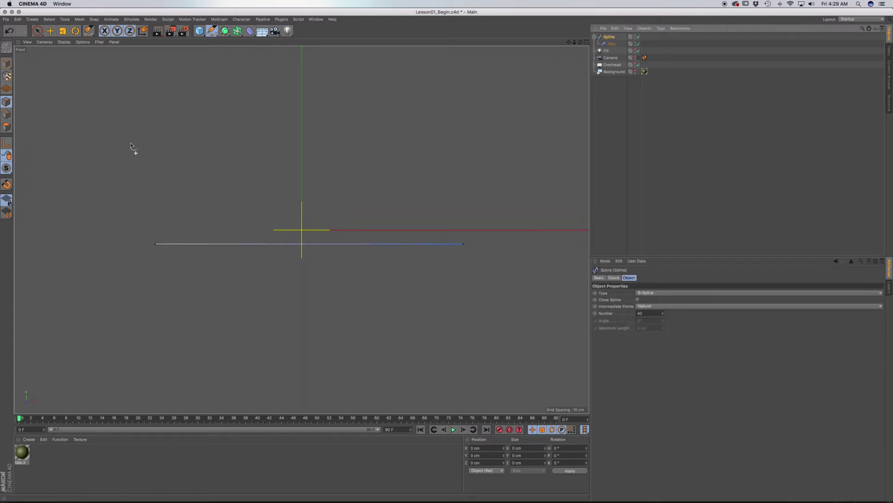
key(F1)
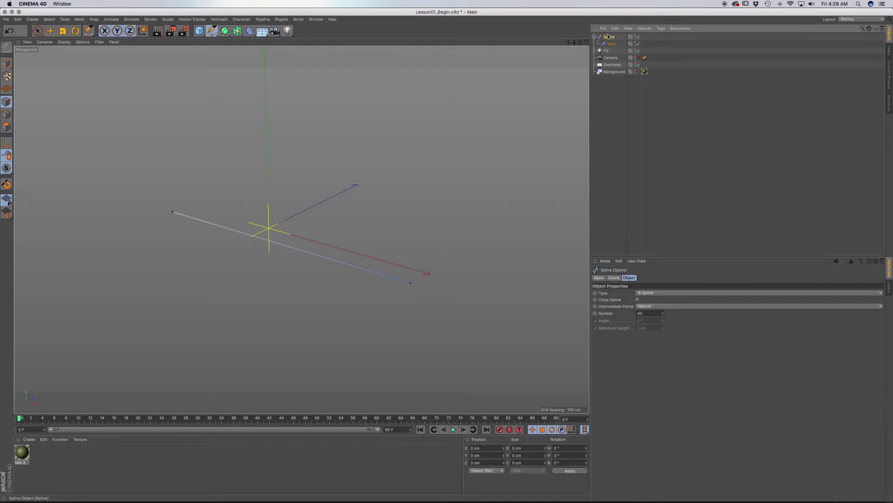
click(212, 31)
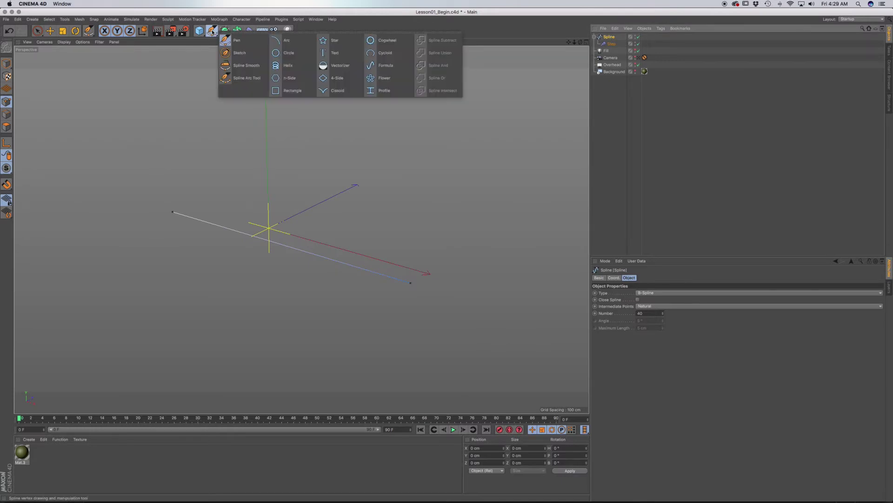
click(289, 53)
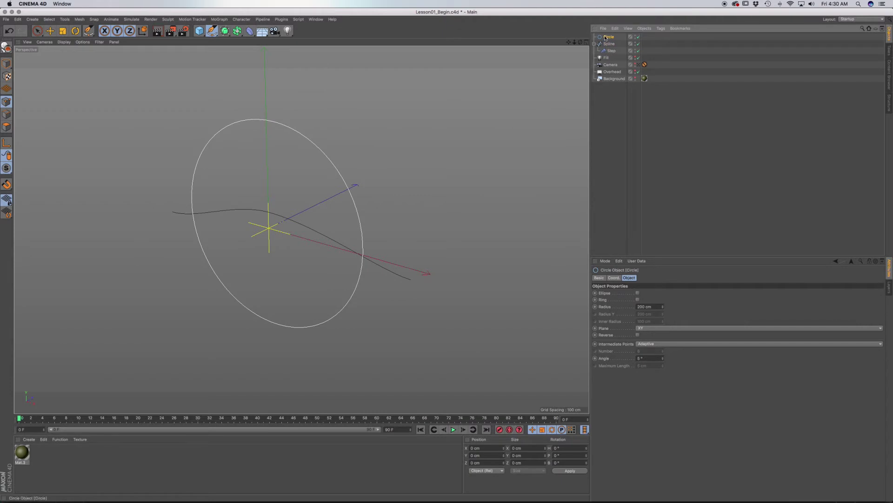
double_click(641, 306)
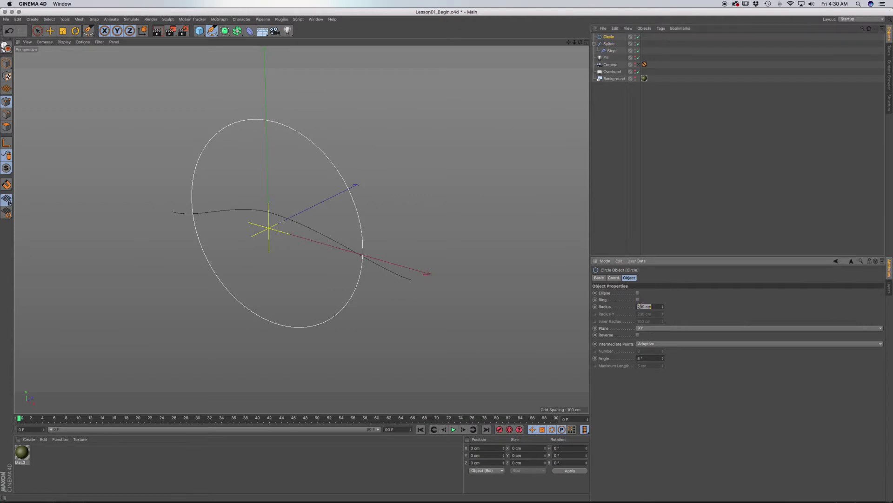
text(5)
key(Return)
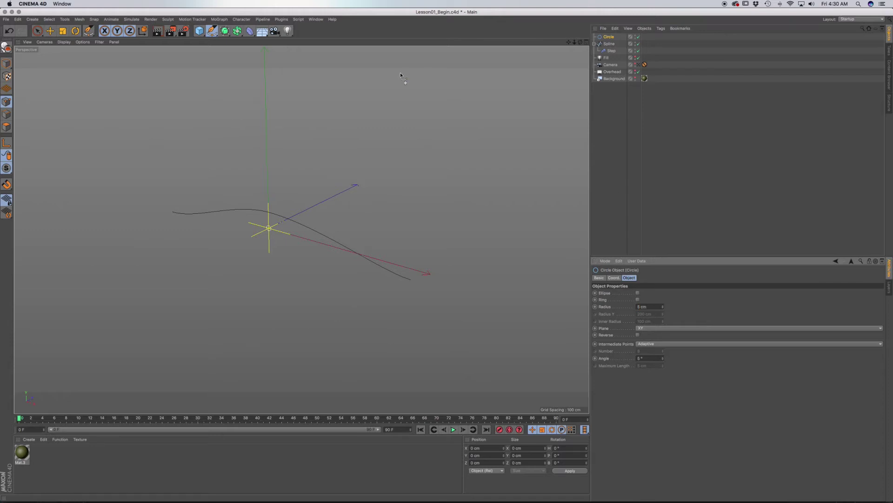
Add a Sweep object and place the circle and the spline with its Step effector inside it.
click(224, 32)
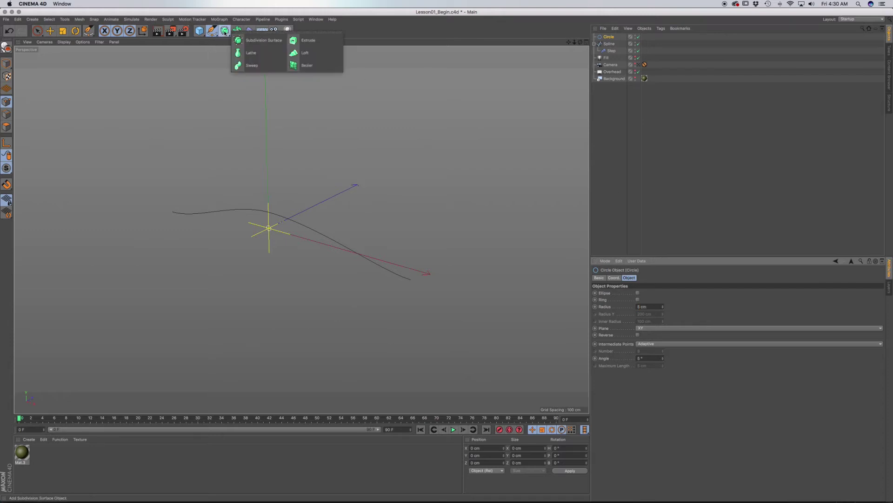
click(249, 65)
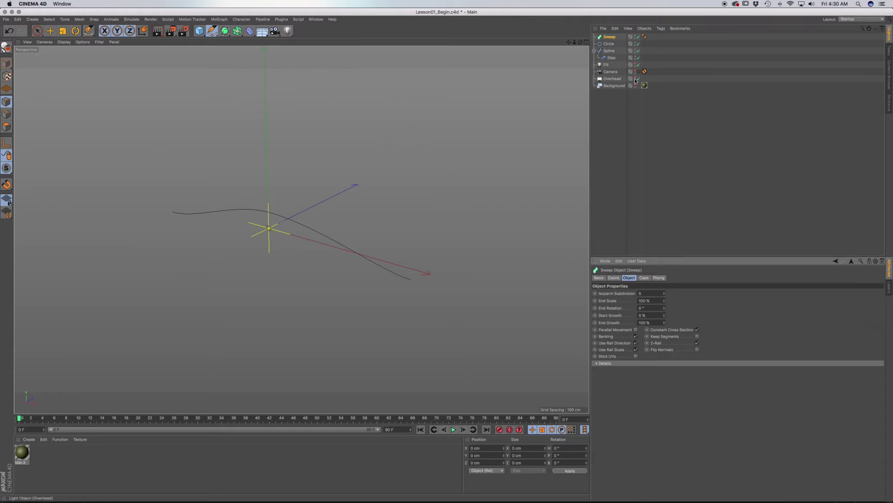
drag(621, 60, 602, 40)
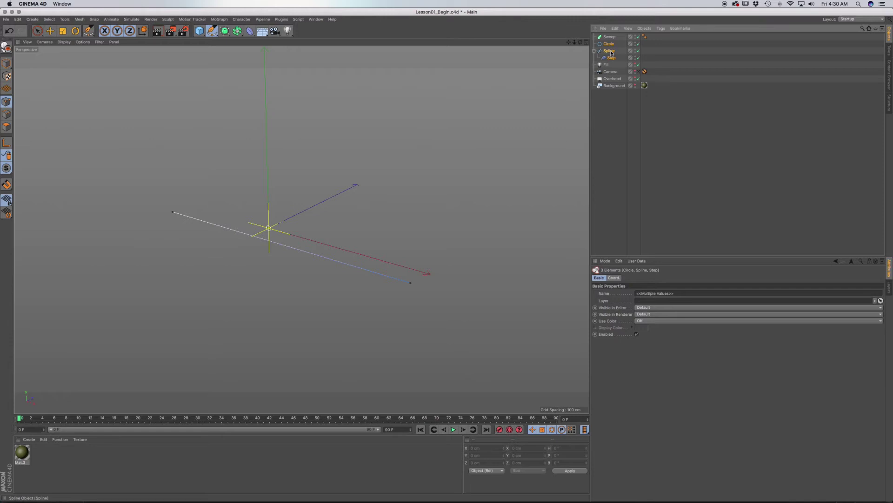
drag(610, 45, 610, 37)
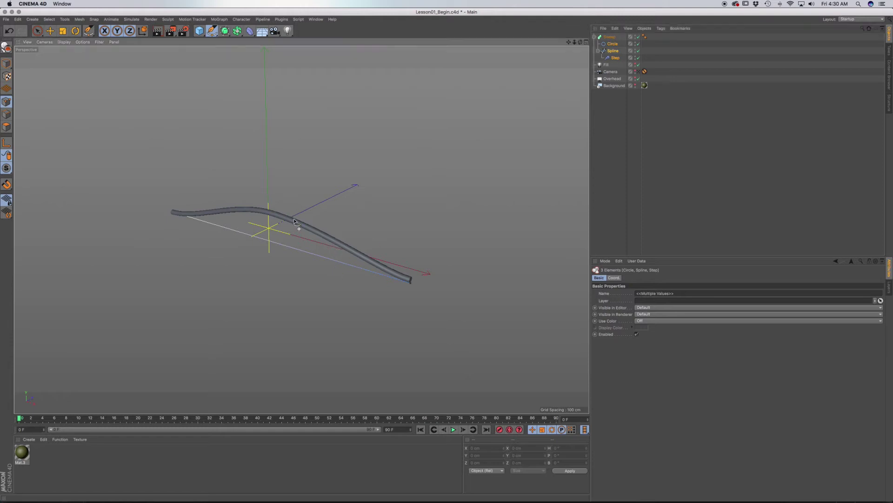
mouse_move(307, 230)
alt+mouse_down()
mouse_move(275, 238)
mouse_move(293, 219)
alt+mouse_up()
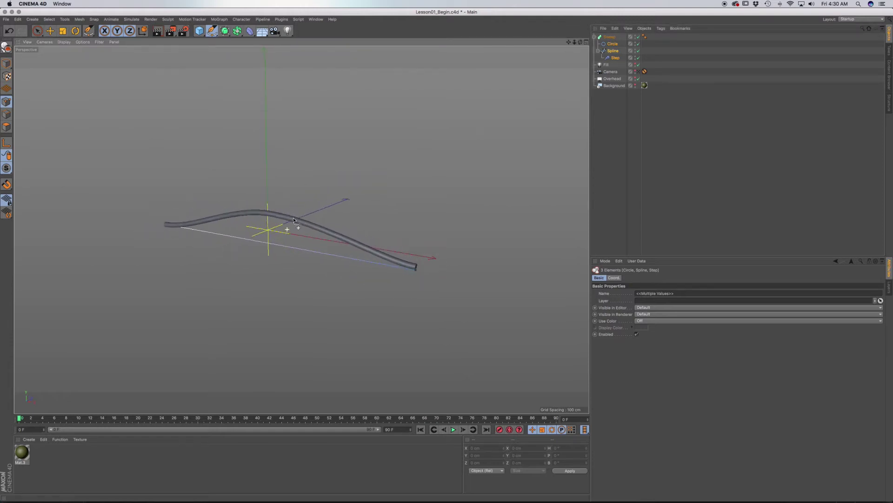
Adjust the tangent of the middle point on the Step effector's curve to smooth the tube's arch.
click(616, 58)
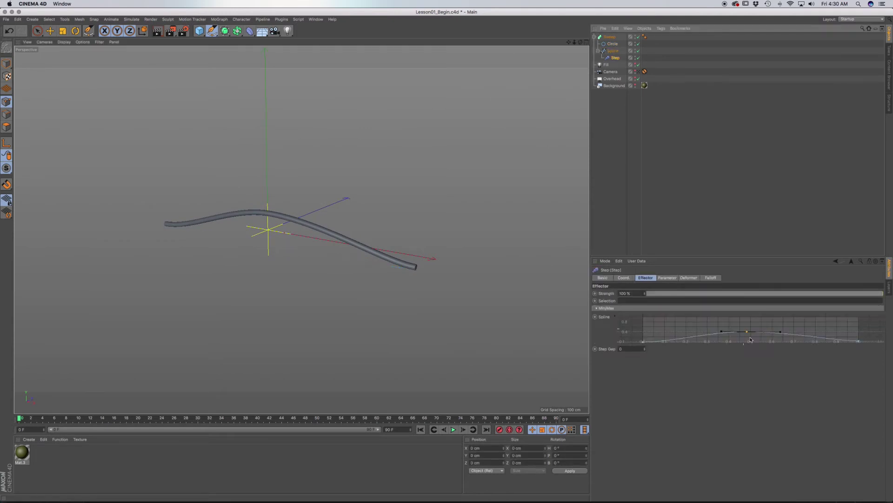
drag(722, 333, 724, 334)
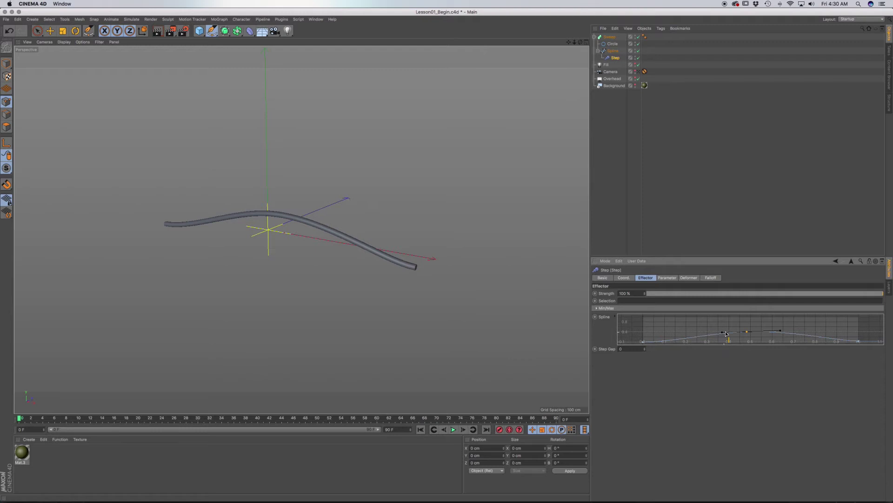
Fine-tune the tangent handle beyond the middle point on the Step effector's curve.
click(781, 332)
drag(781, 332, 782, 332)
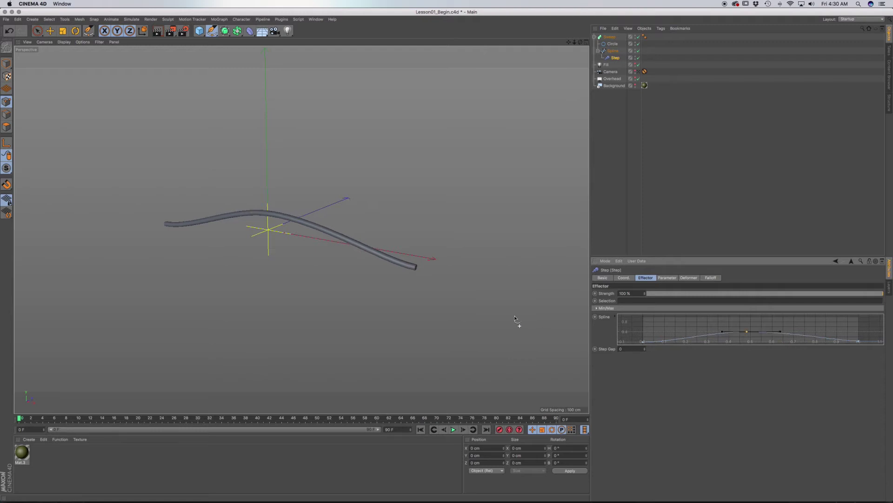
Stand the tube upright by rotating the Sweep object to a heading of 90° and a bank of -90°.
click(6, 63)
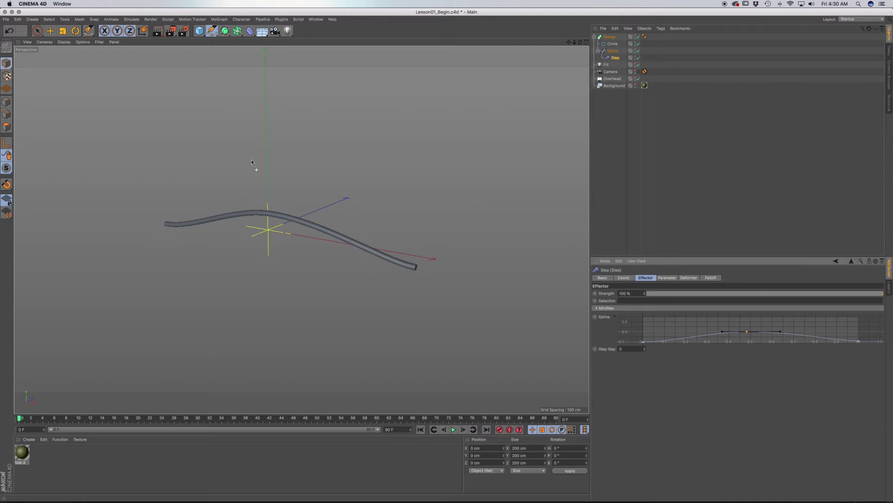
click(610, 38)
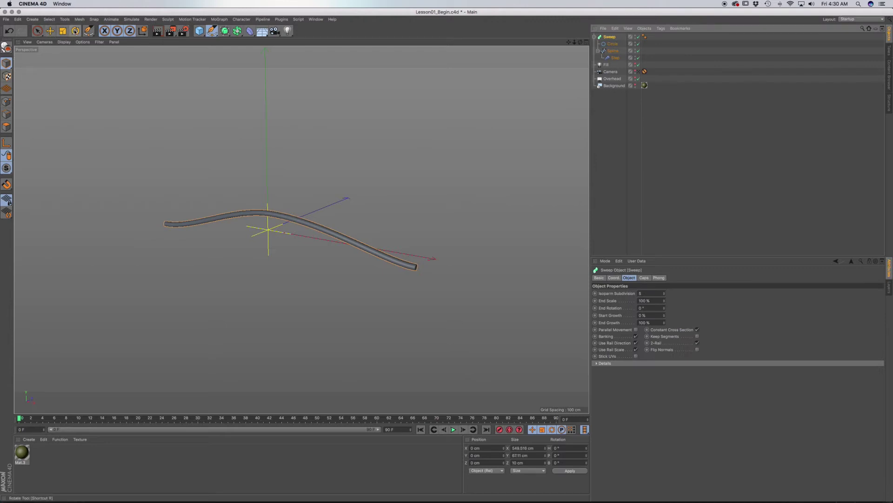
click(76, 30)
drag(296, 200, 218, 163)
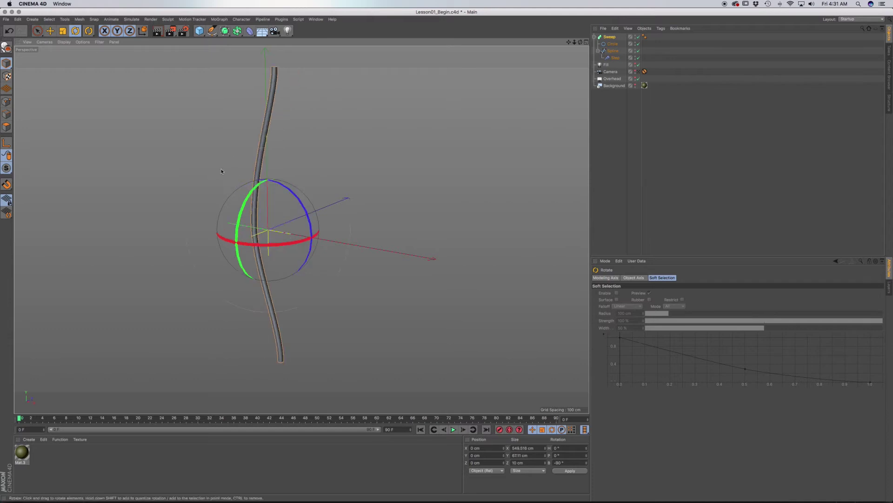
drag(252, 246, 366, 238)
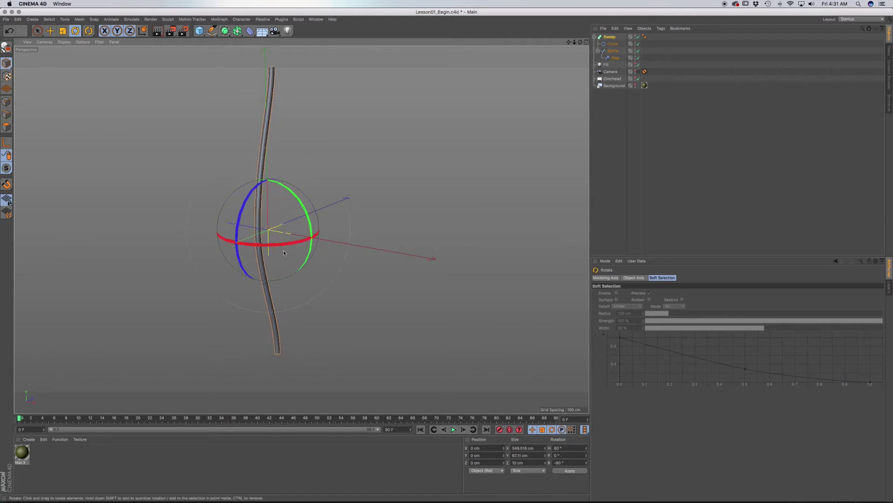
drag(272, 232, 272, 233)
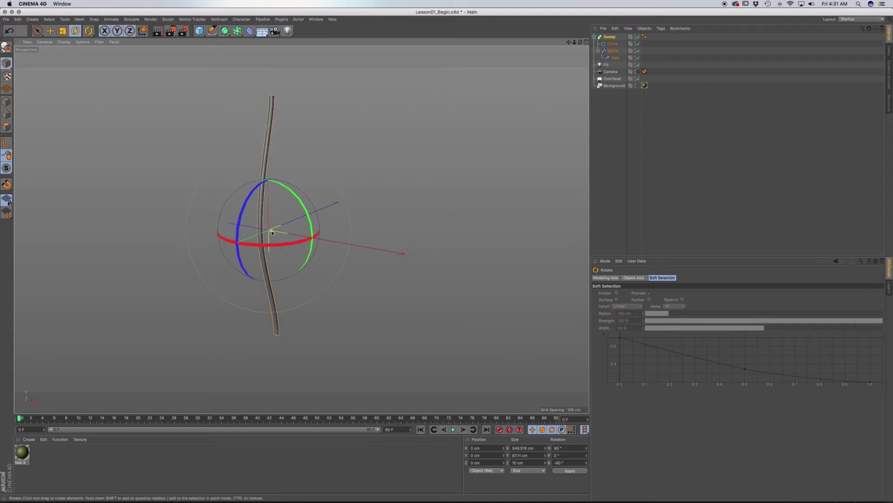
alt+drag(264, 201, 268, 235)
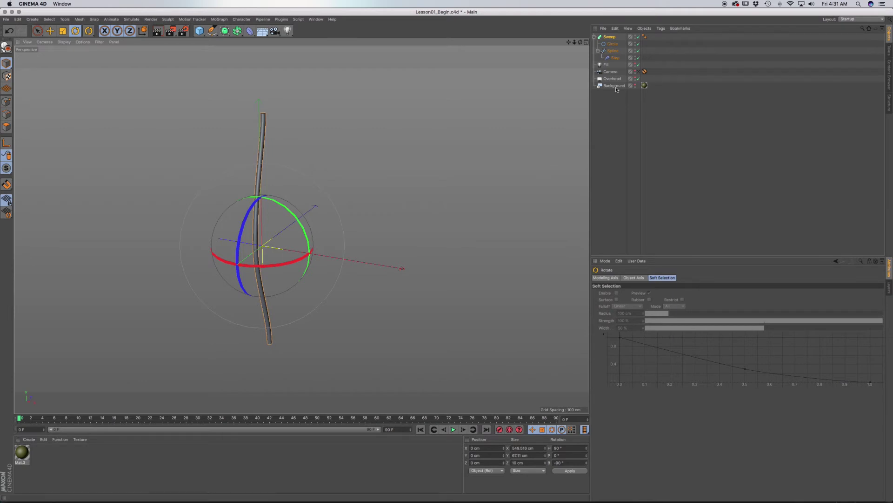
Merge the objects from Spine_Components.c4d into the scene.
click(603, 29)
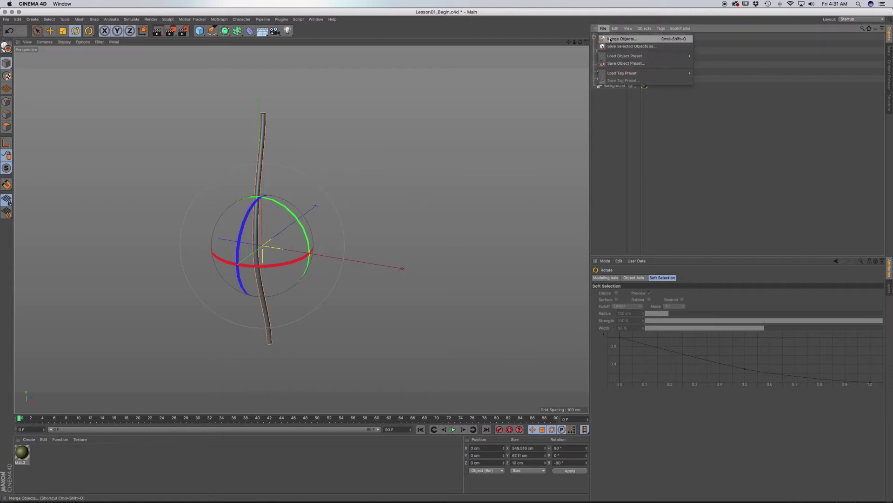
click(612, 39)
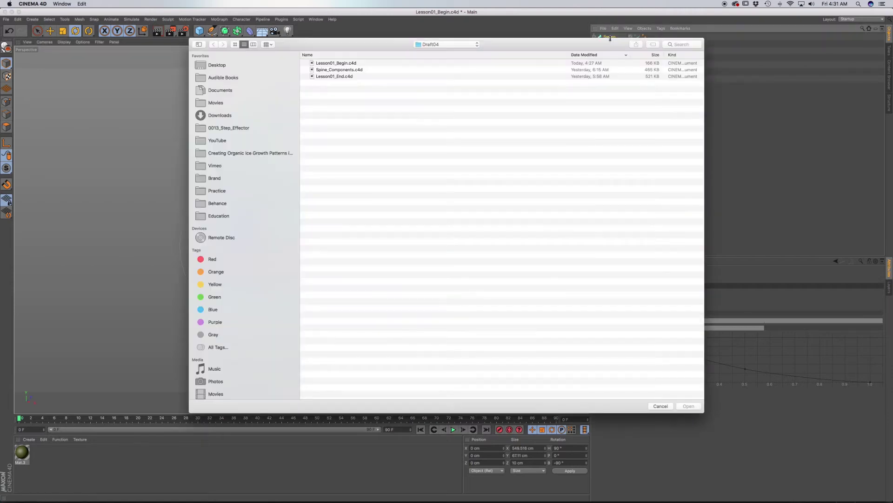
double_click(332, 69)
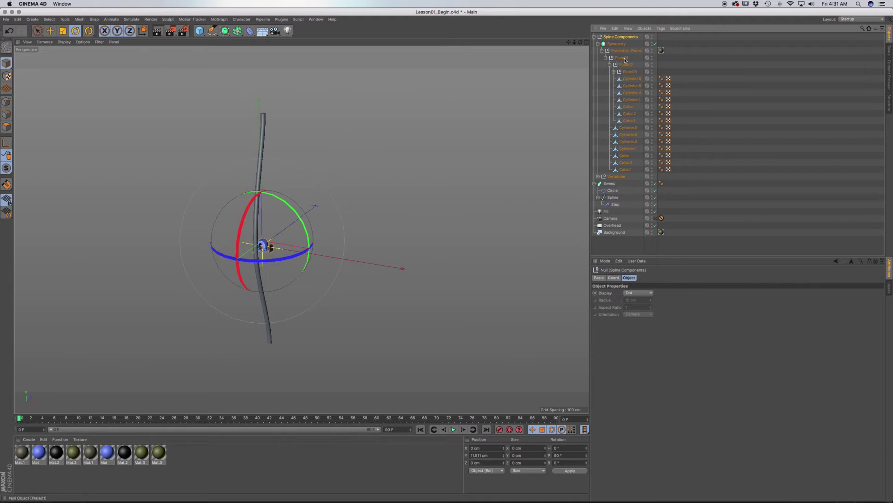
Examine Plate01 and the plate nulls nested beneath it in the Spine Components hierarchy, along with their geometry.
click(622, 58)
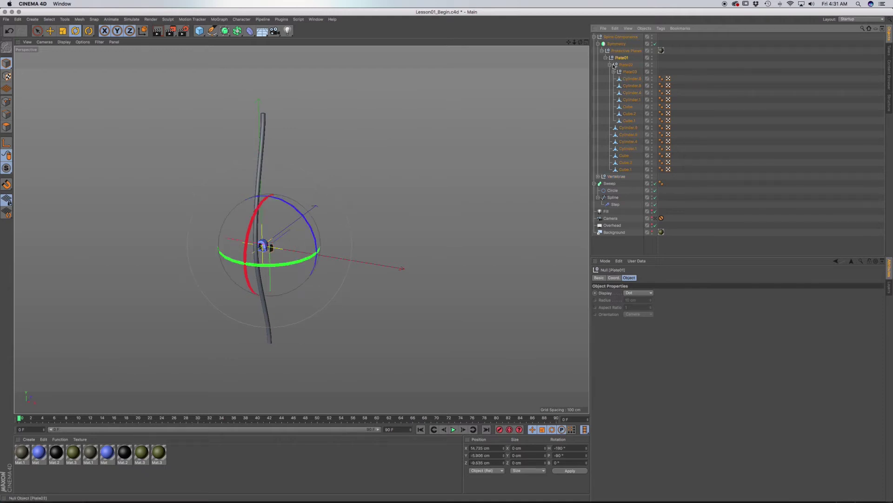
scroll(273, 246, up, 10)
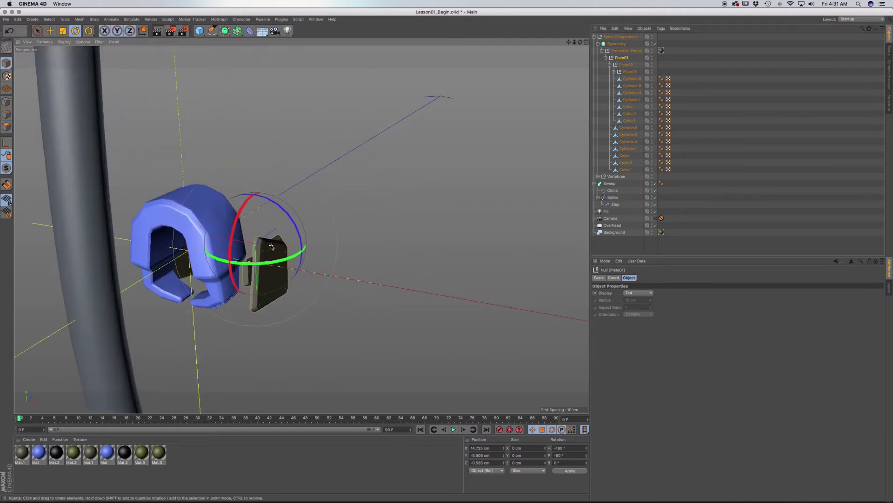
mouse_move(270, 294)
alt+mouse_down()
mouse_move(242, 293)
mouse_move(279, 293)
alt+mouse_up()
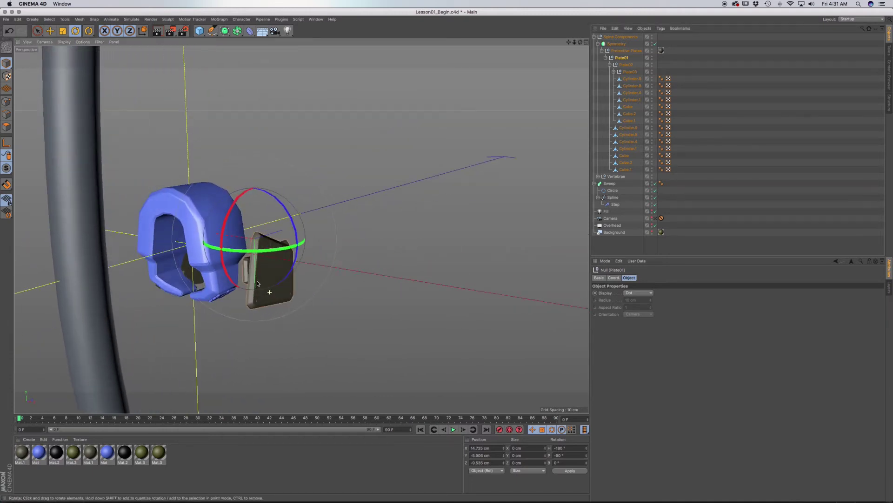
click(626, 65)
click(630, 73)
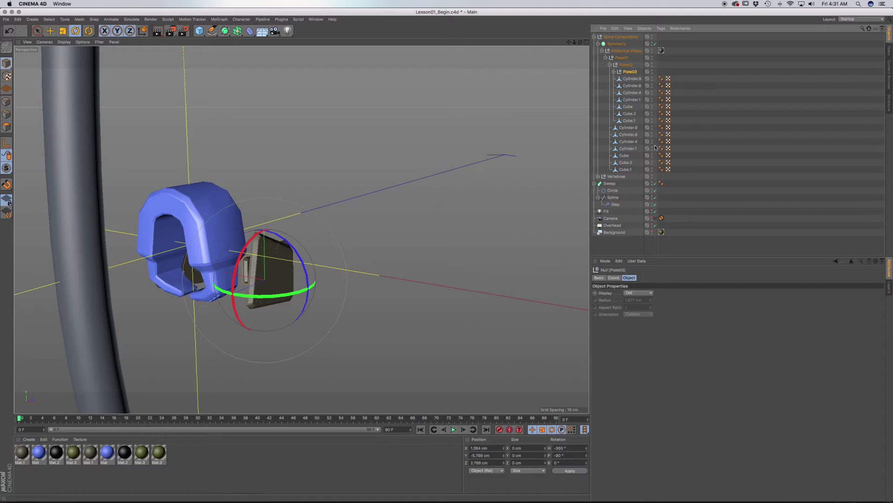
Collapse the Spine Components and Sweep hierarchies in the object list.
click(613, 73)
click(613, 72)
click(610, 65)
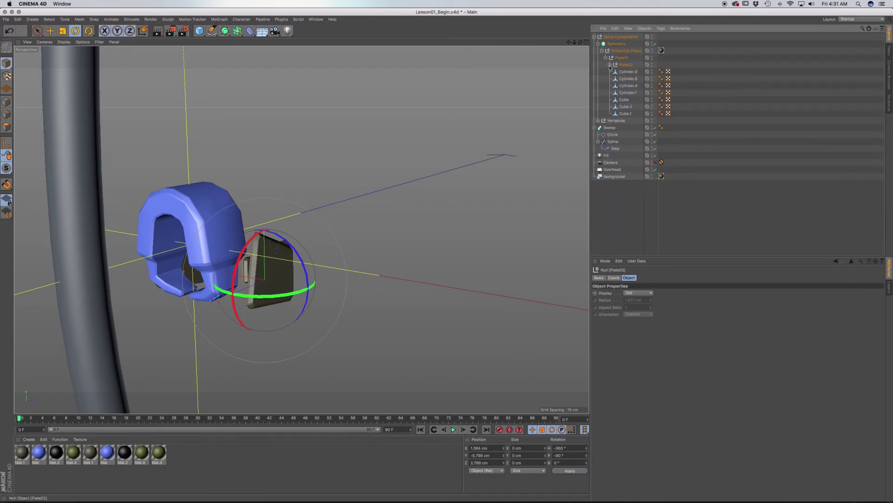
click(594, 36)
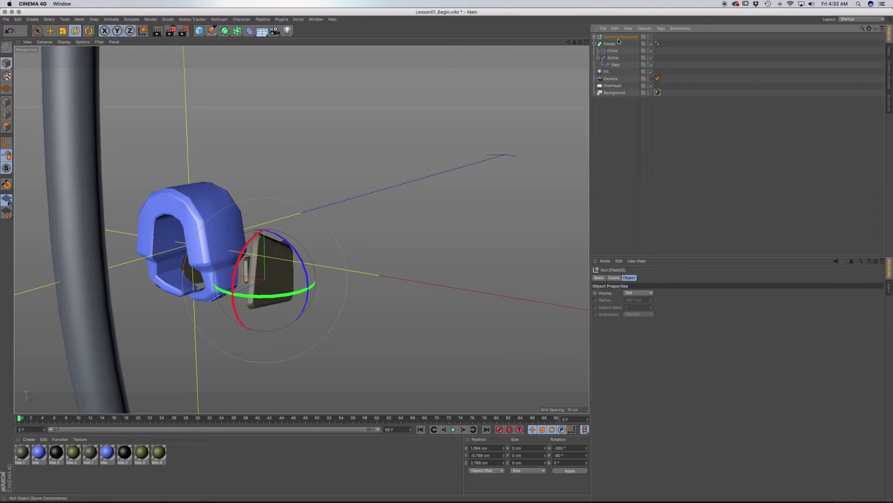
click(618, 37)
click(598, 44)
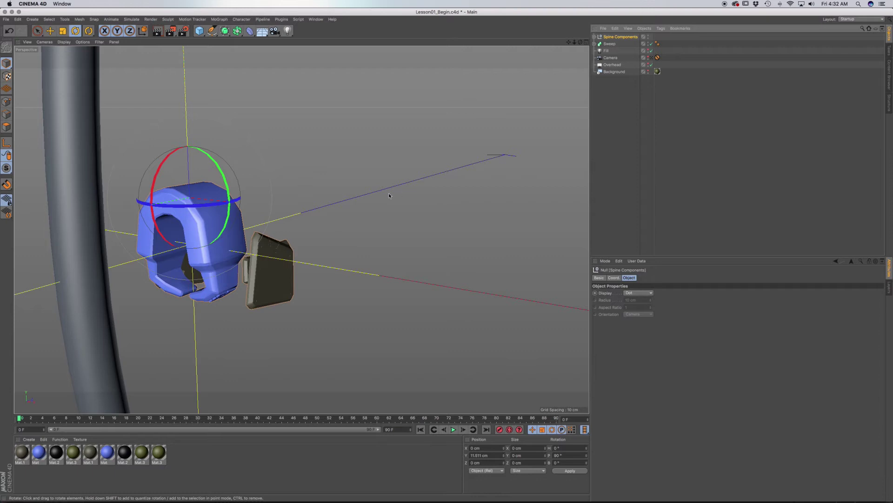
Add a MoGraph Cloner and place the Spine Components null inside it.
click(225, 21)
click(225, 99)
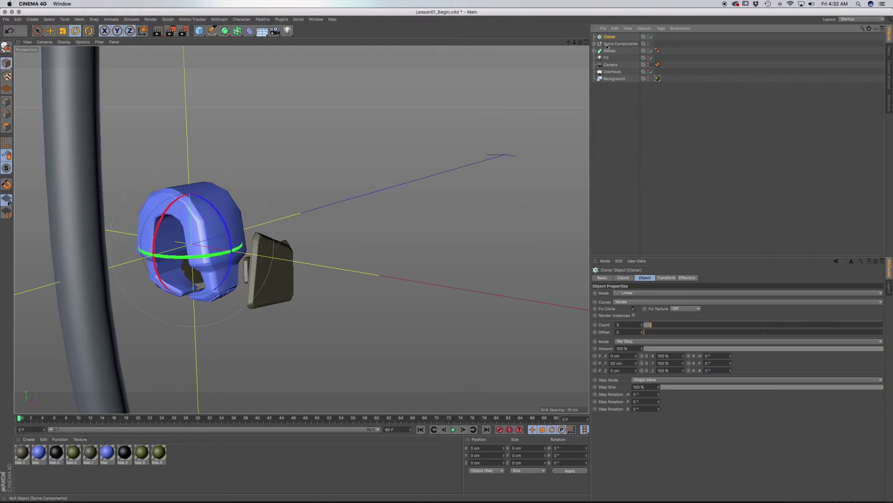
drag(607, 47, 610, 37)
scroll(221, 250, down, 5)
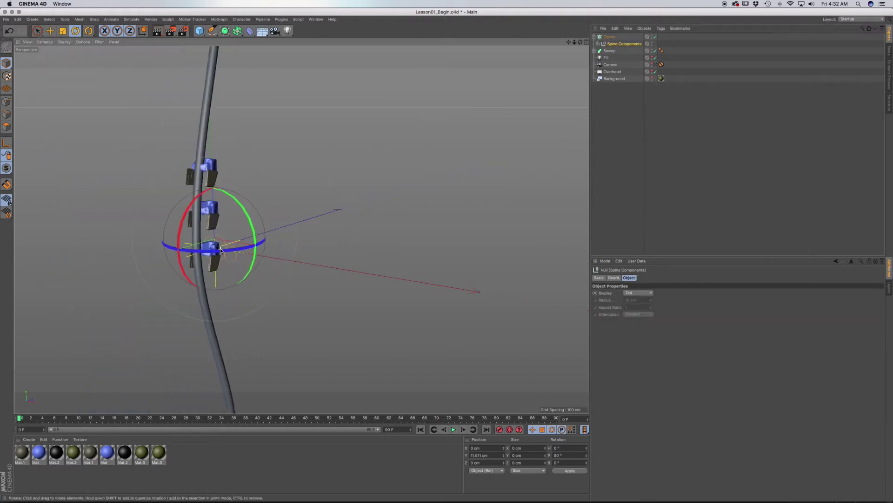
Add a Spline effector to the Cloner and assign the Sweep's spline as its path.
click(609, 37)
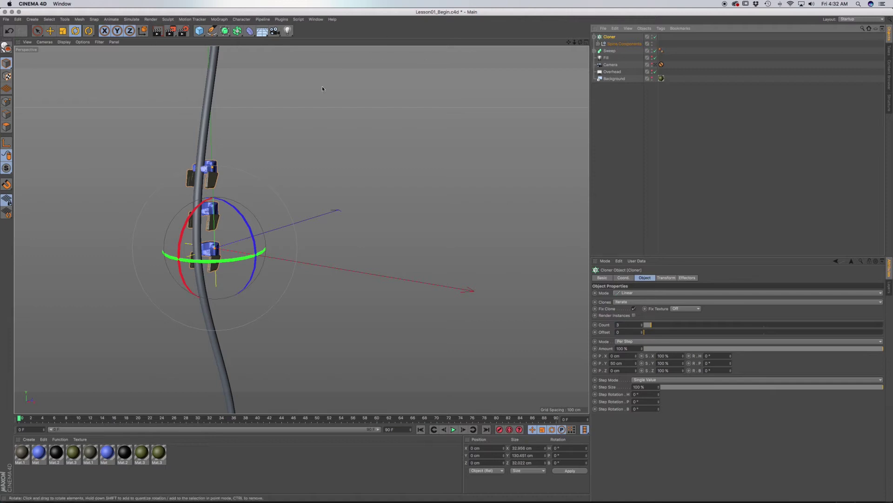
click(217, 19)
mouse_move(222, 31)
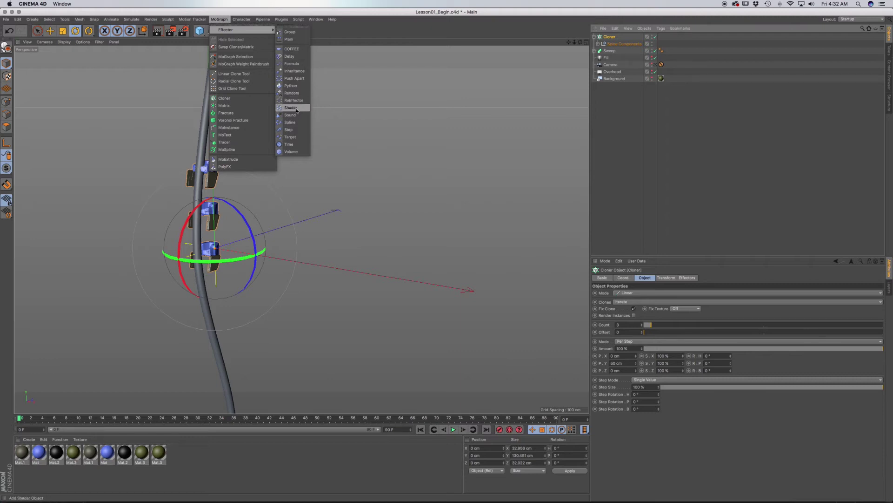
click(291, 122)
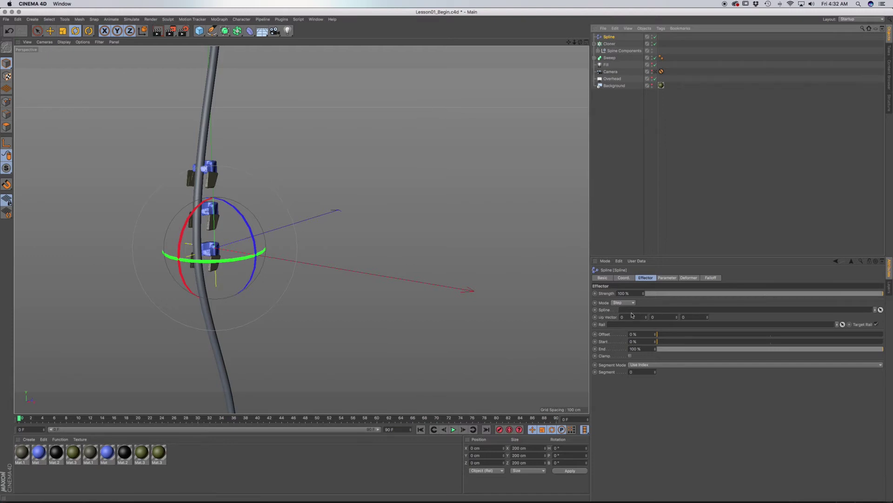
click(594, 58)
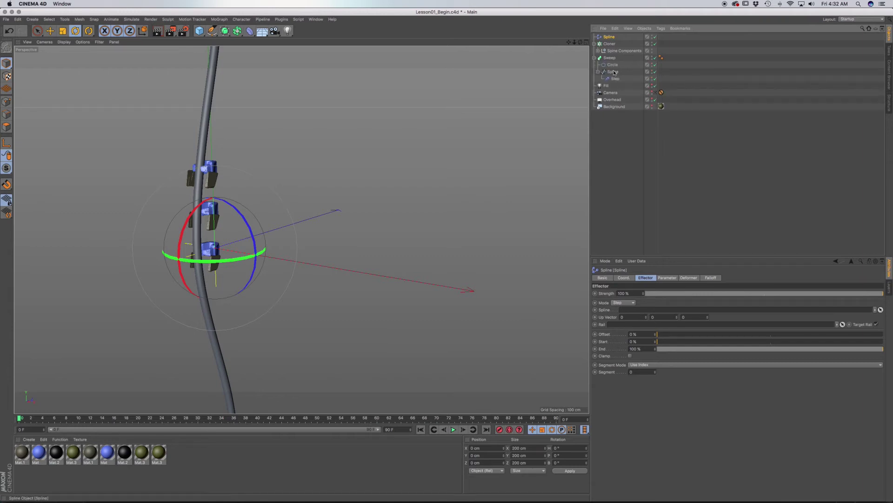
drag(614, 73, 628, 309)
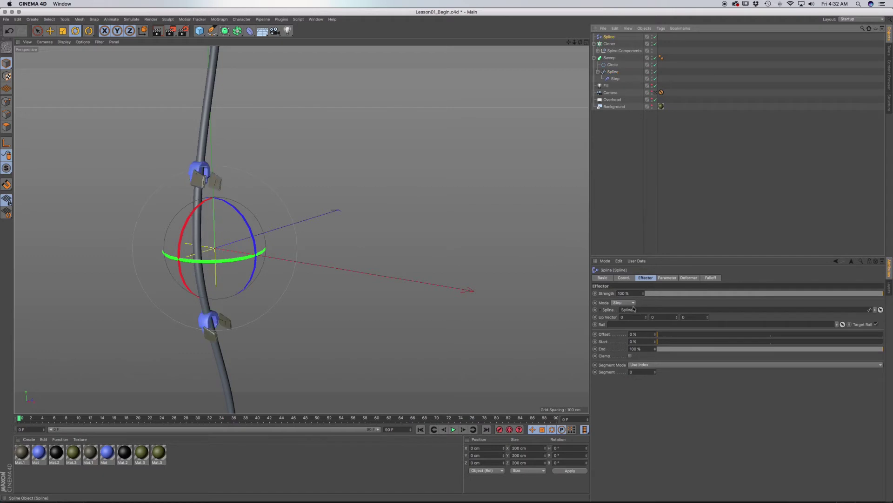
scroll(241, 289, down, 3)
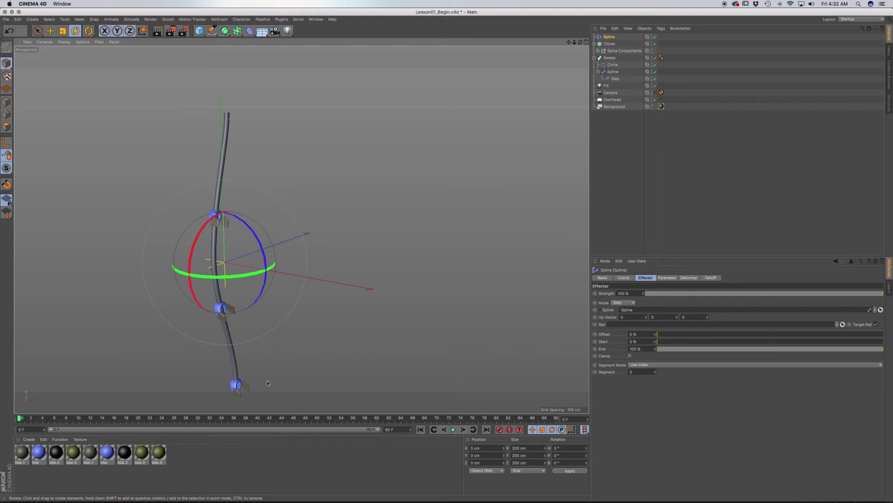
Set the Spline effector's Up Vector to 1, 0, 7 to reorient the clones along the tube.
click(610, 45)
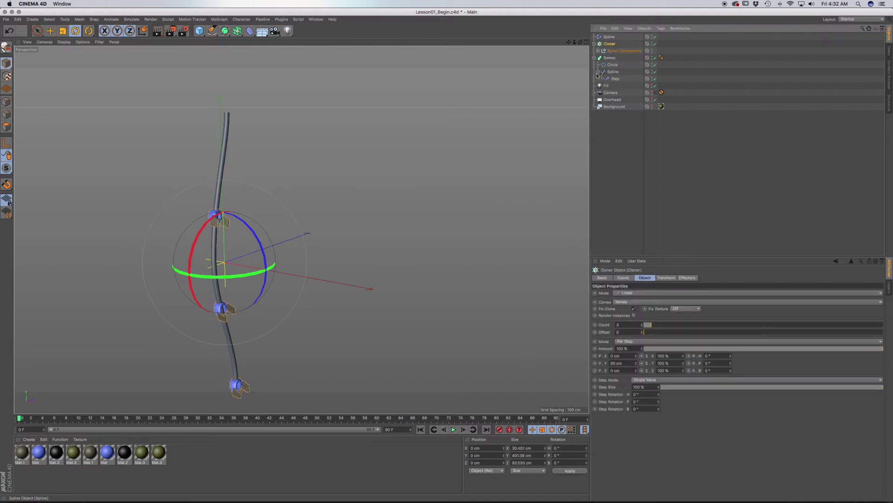
click(609, 37)
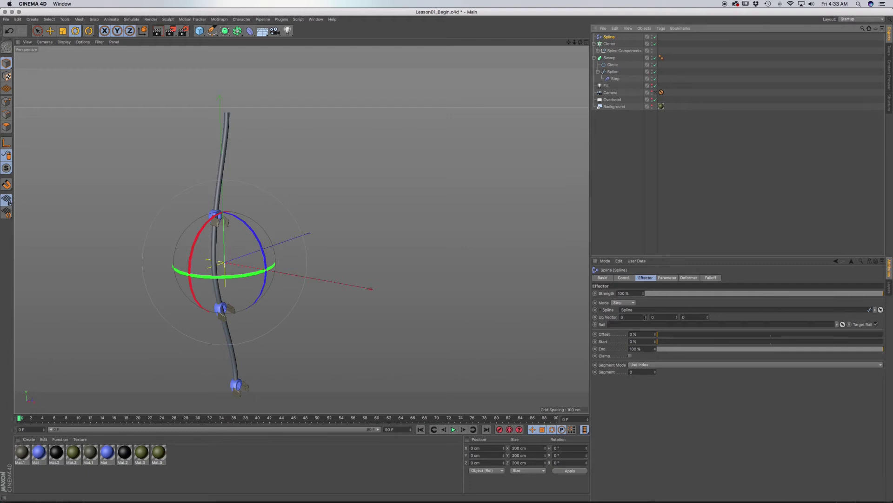
click(645, 316)
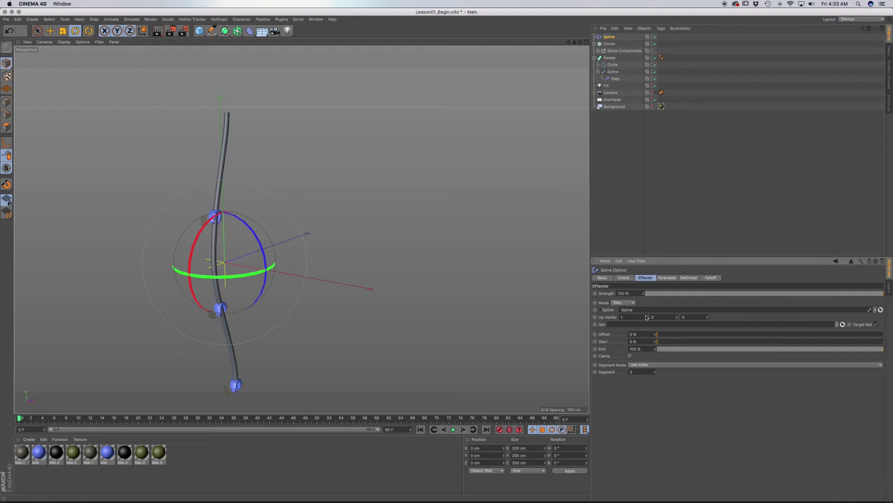
click(678, 316)
click(708, 316)
click(708, 316)
click(708, 316)
click(708, 317)
click(707, 317)
click(708, 316)
click(647, 318)
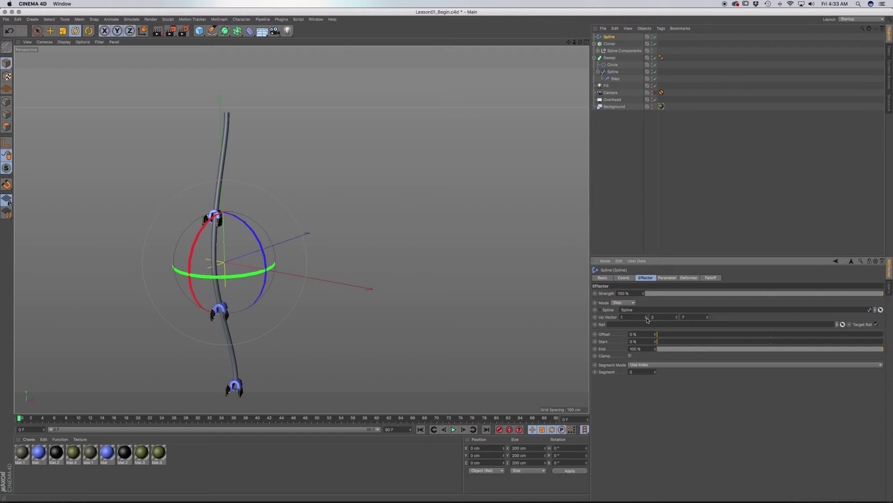
click(677, 319)
click(677, 318)
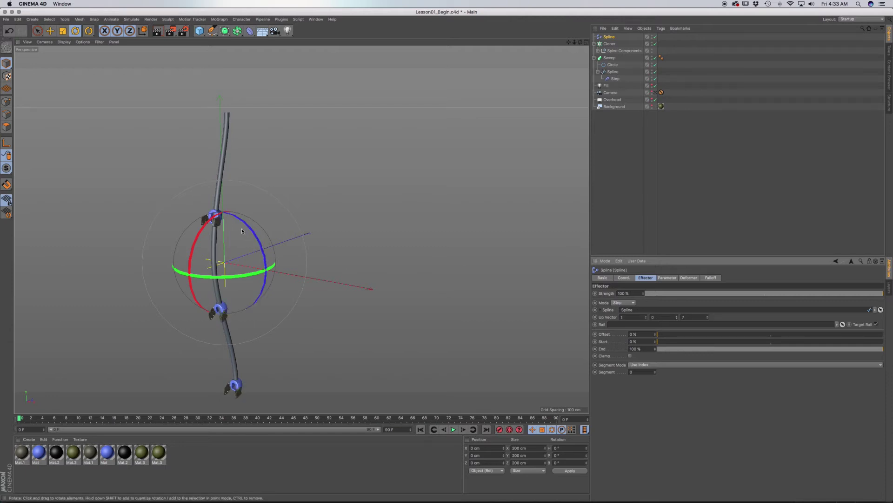
Turn off Fix Clone on the Cloner and select the Spine Components null inside it.
scroll(215, 221, up, 5)
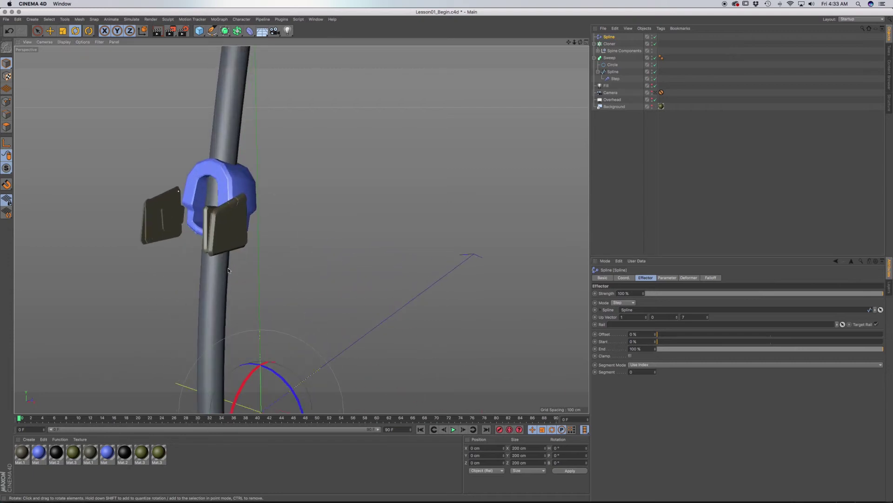
mouse_move(212, 251)
alt+mouse_down()
mouse_move(295, 245)
mouse_move(207, 259)
alt+mouse_up()
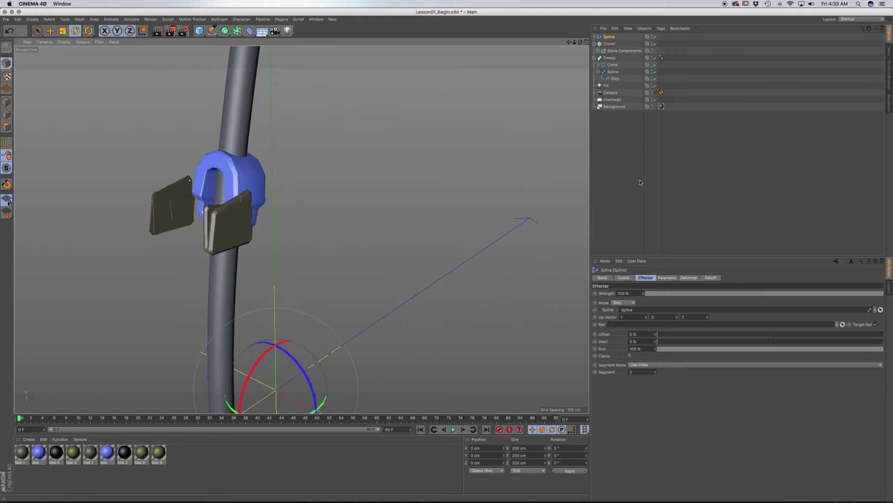
click(610, 44)
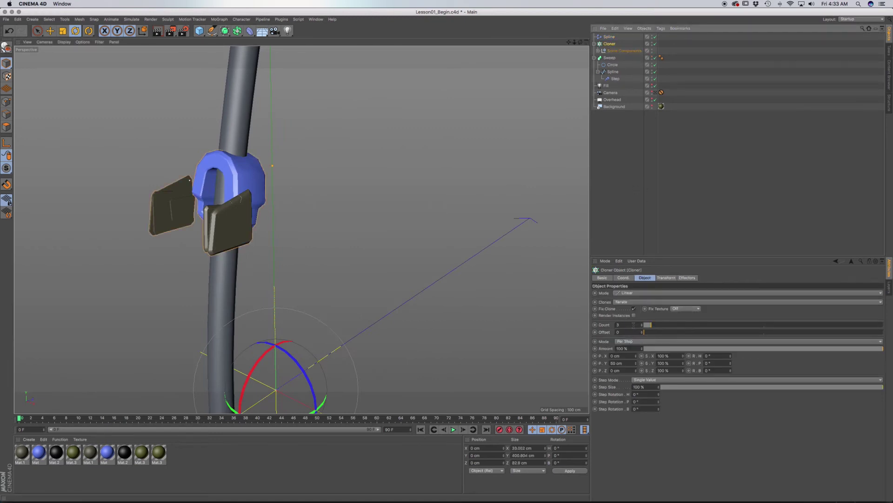
click(634, 309)
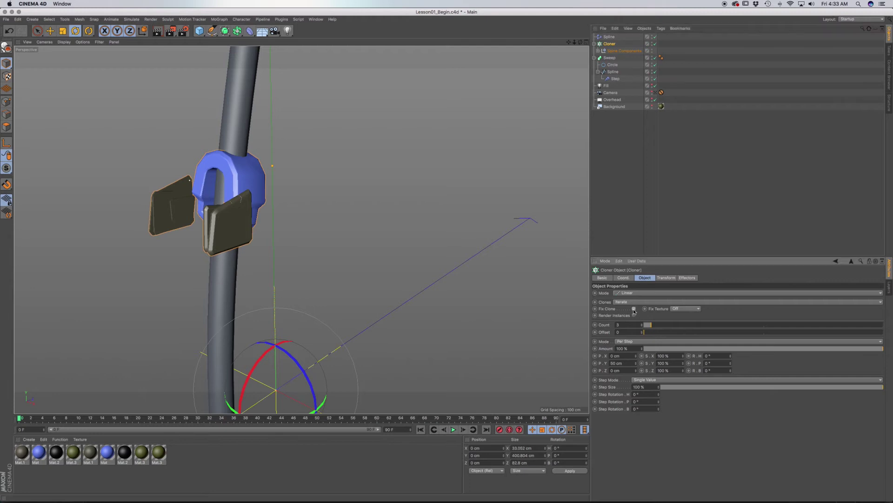
click(615, 50)
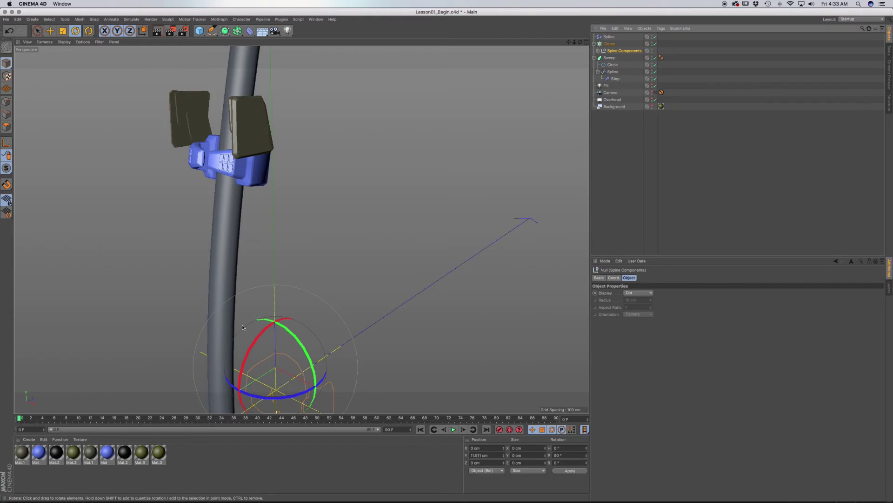
Try pitching the Spine Components null to about 74°, and undo that rotation.
alt+drag(242, 325, 272, 275)
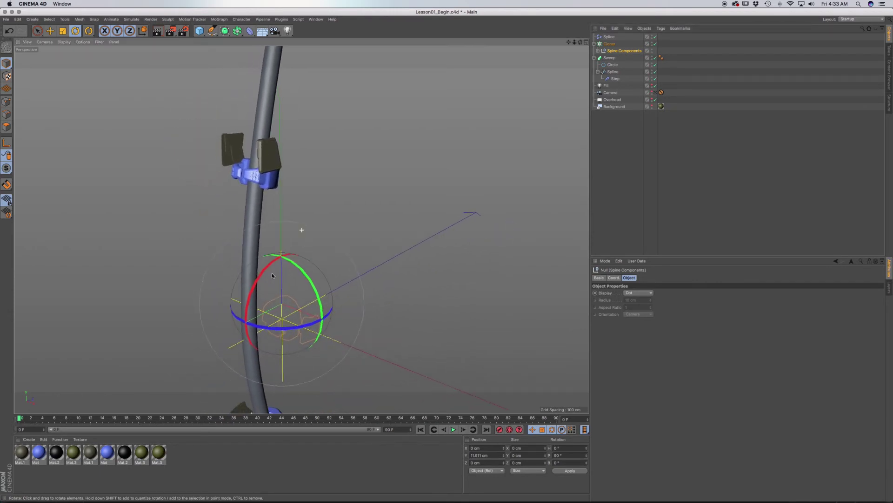
alt+drag(227, 243, 294, 146)
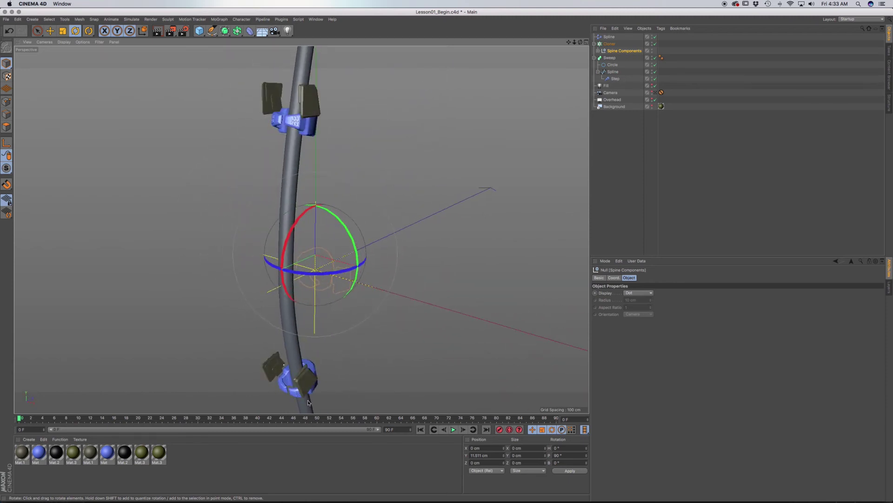
alt+middle_drag(309, 402, 297, 238)
alt+drag(306, 355, 325, 261)
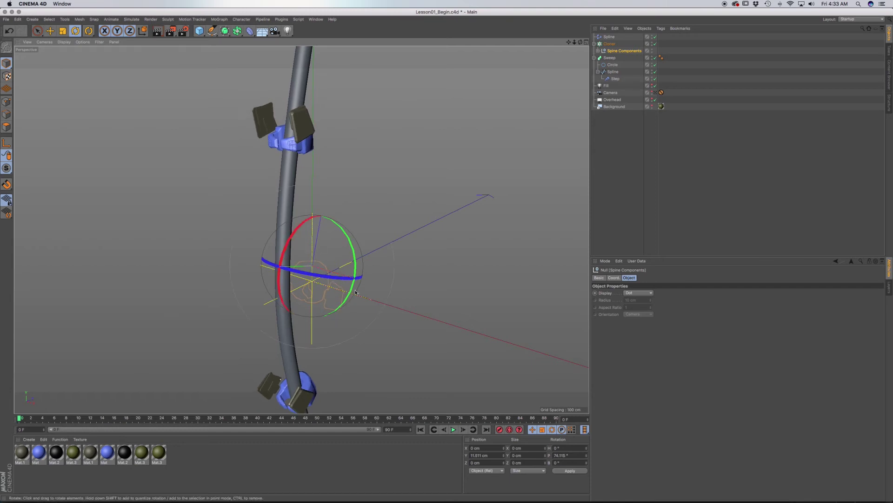
key(super+z)
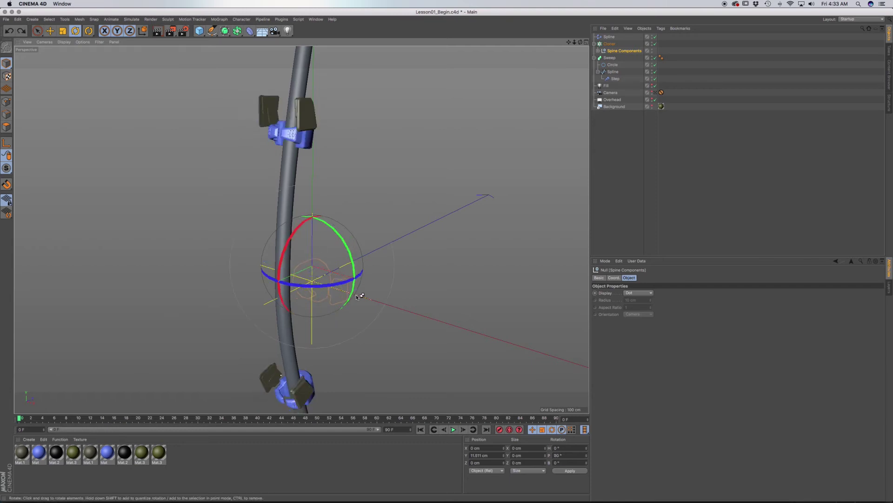
Increase the Cloner's count to 19 so the vertebrae fill the tube, and inspect their spacing up close.
click(609, 44)
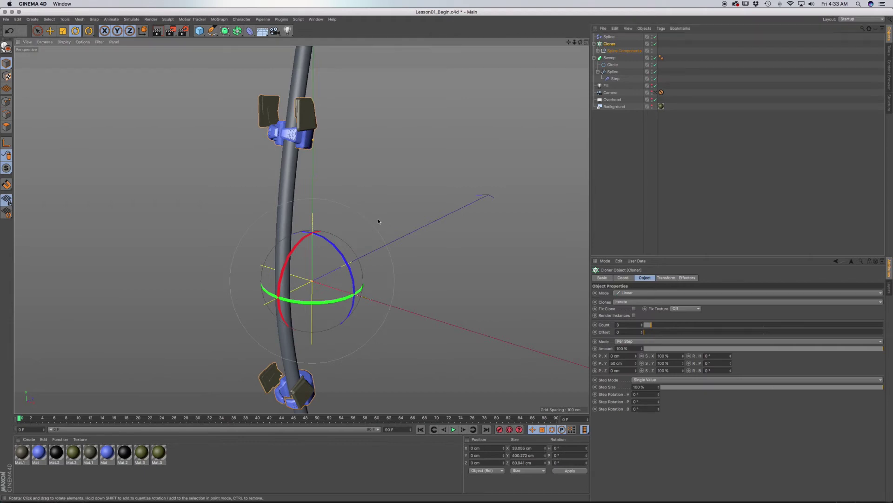
alt+drag(378, 221, 355, 270)
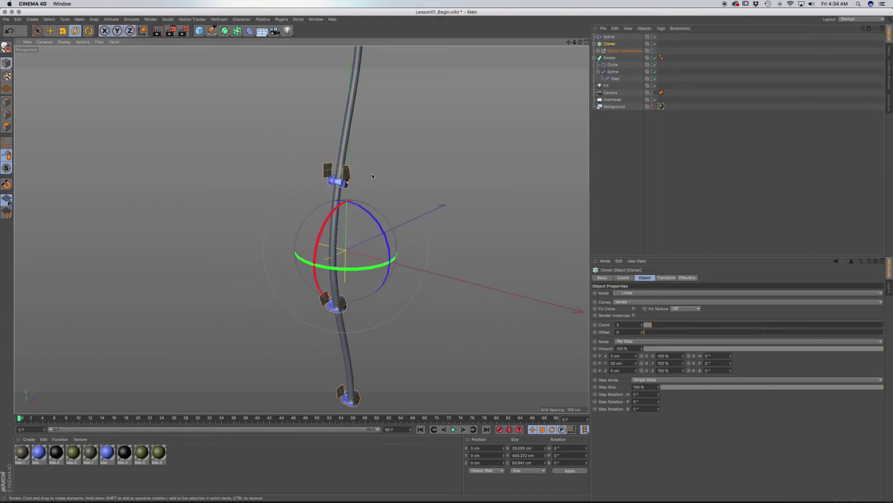
alt+middle_drag(372, 173, 314, 195)
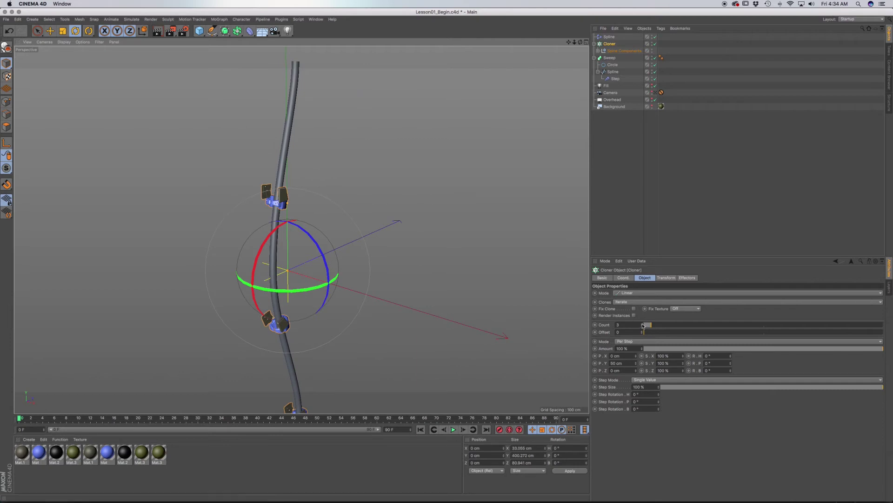
drag(642, 326, 642, 325)
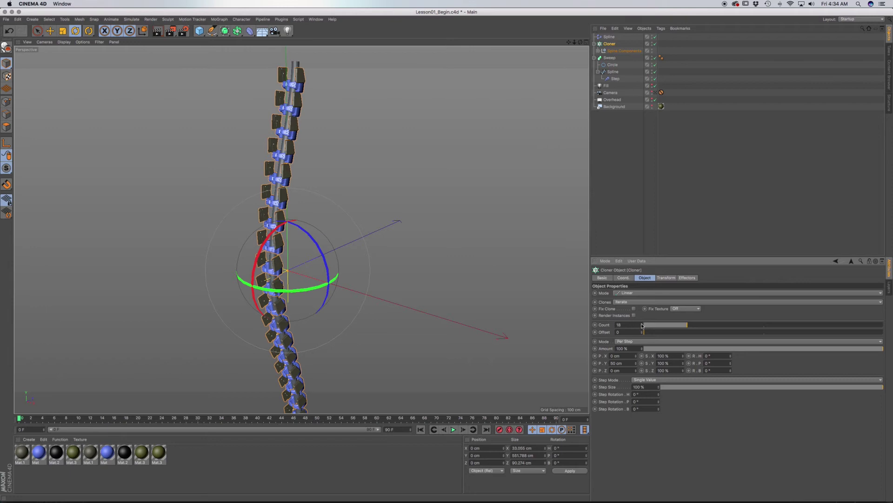
scroll(280, 230, up, 5)
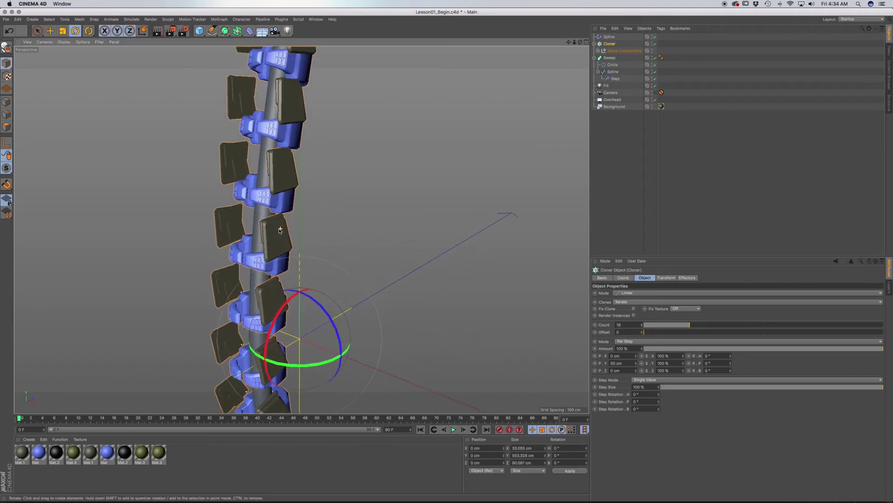
scroll(280, 230, up, 5)
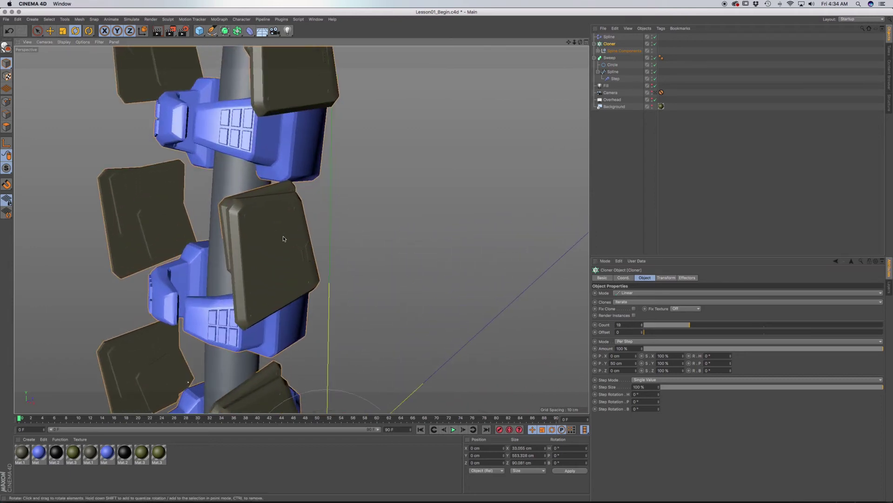
mouse_move(284, 239)
alt+mouse_down()
mouse_move(298, 245)
mouse_move(260, 255)
mouse_move(314, 153)
mouse_move(292, 163)
mouse_move(299, 178)
mouse_move(264, 189)
mouse_move(301, 210)
mouse_move(267, 219)
mouse_move(281, 220)
mouse_move(264, 212)
alt+mouse_up()
scroll(301, 177, down, 8)
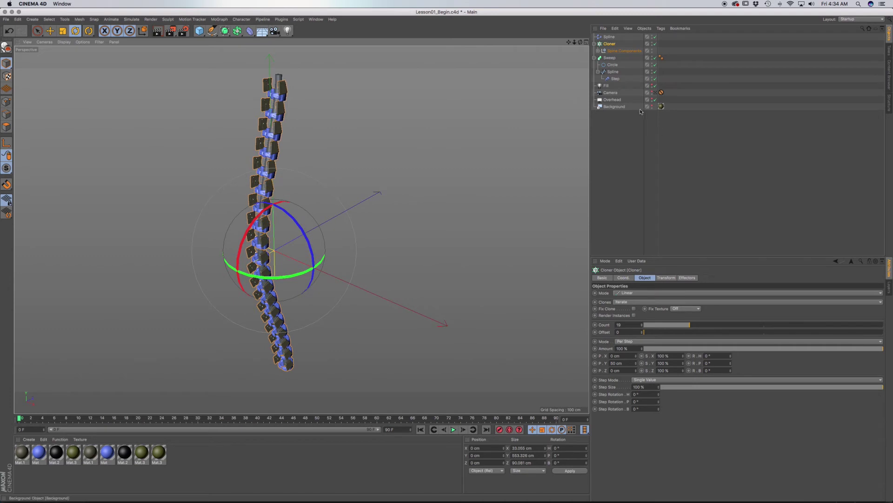
Expand the Spine Components hierarchy, show the Plate01 null's coordinates, and test its pitch rotation before undoing the test.
click(599, 51)
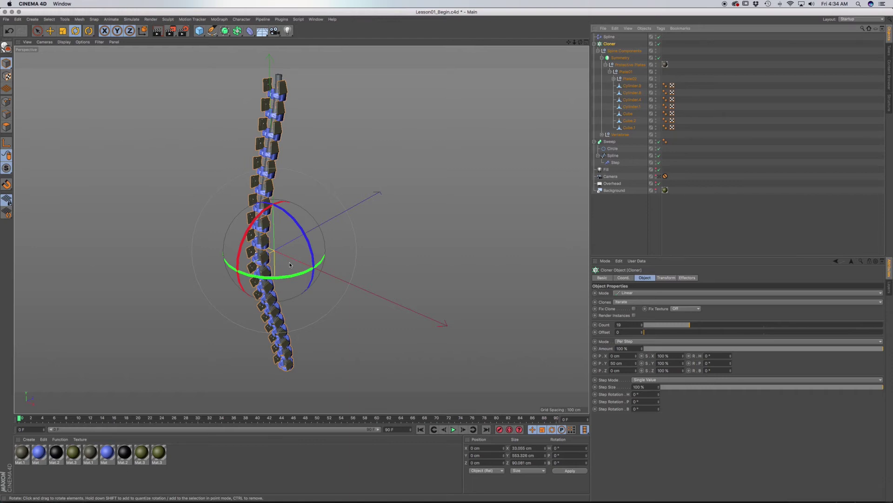
scroll(259, 238, up, 10)
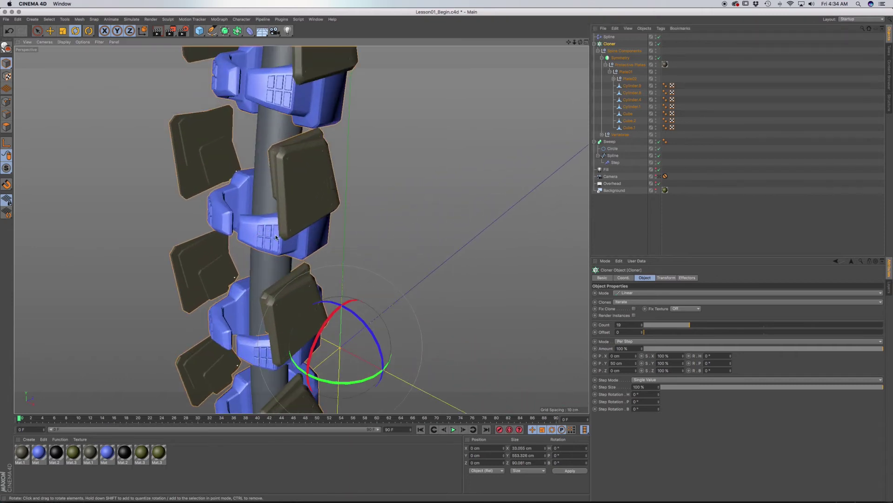
alt+drag(276, 237, 277, 211)
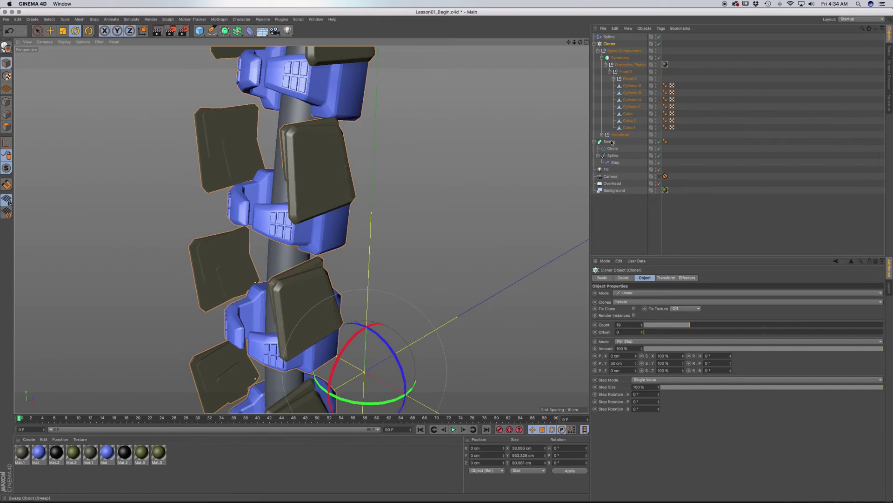
click(627, 72)
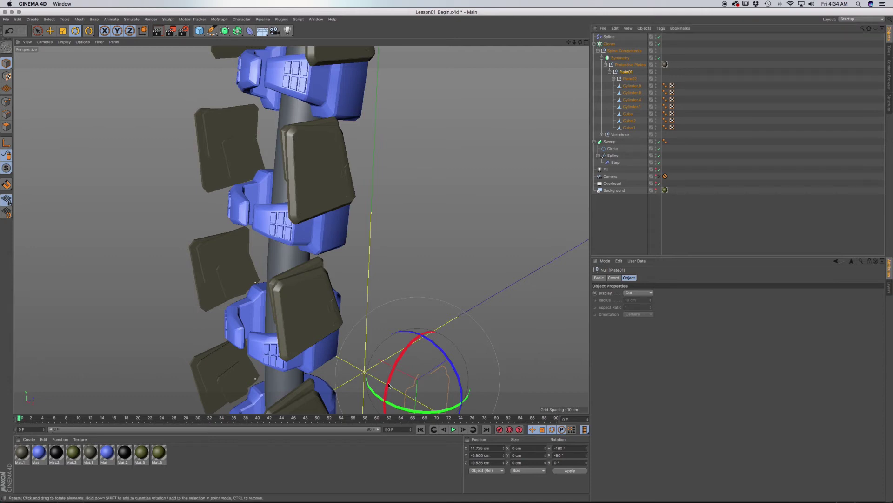
click(614, 278)
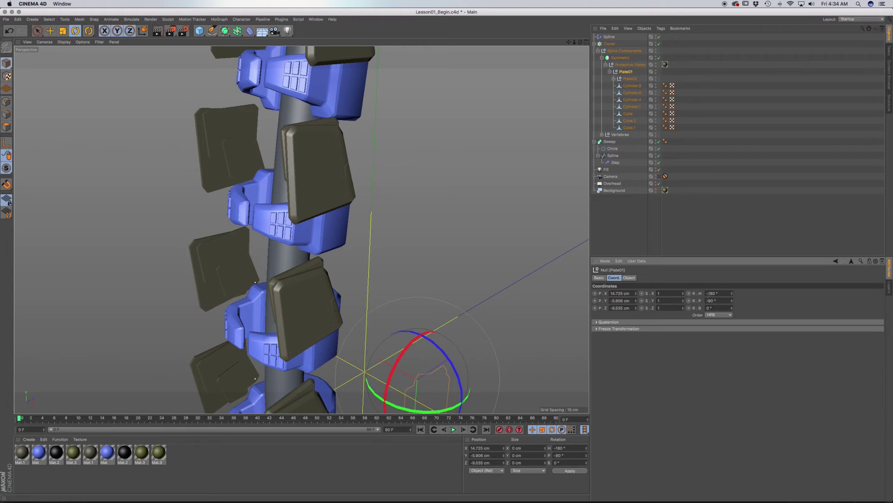
mouse_move(731, 301)
mouse_down()
mouse_move(733, 262)
mouse_move(734, 285)
mouse_up()
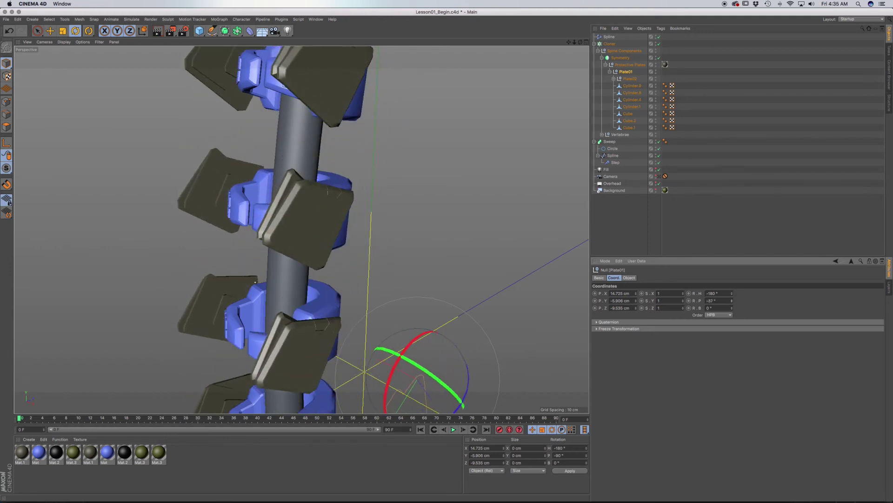
key(super+z)
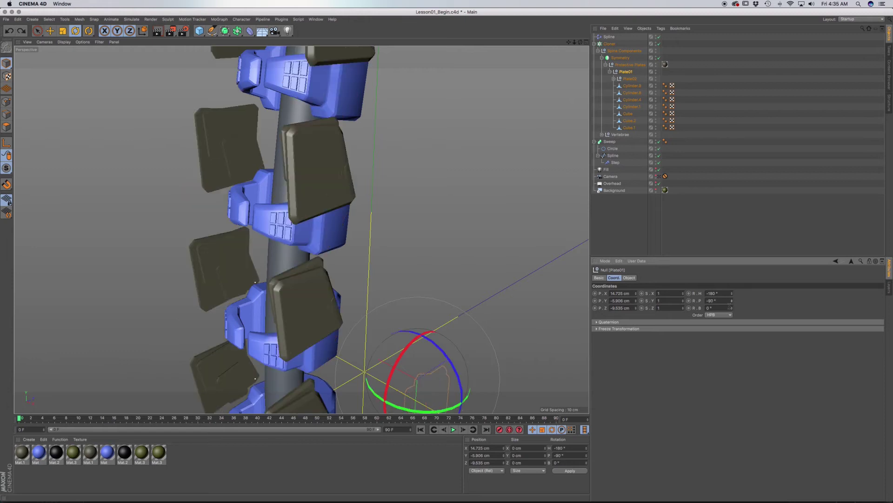
Keyframe Plate01's pitch rotation at -90° on frame 0 and at 0° on frame 8.
ctrl+click(690, 301)
drag(19, 417, 67, 417)
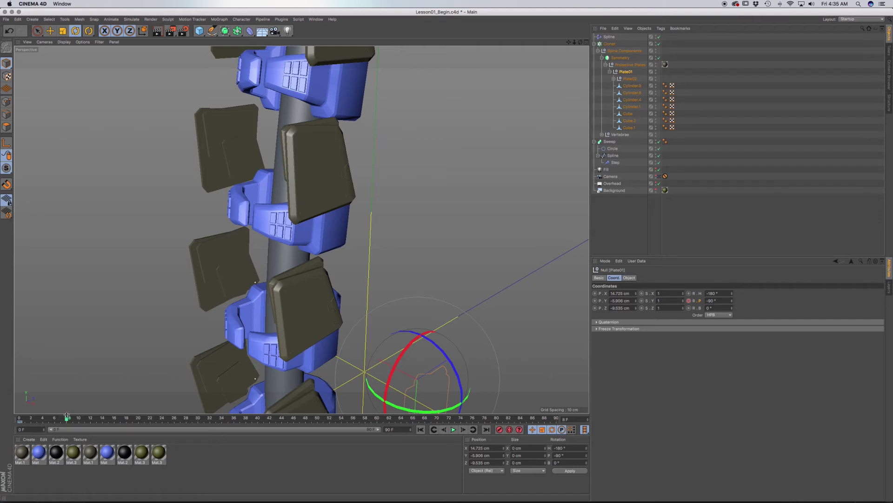
click(715, 301)
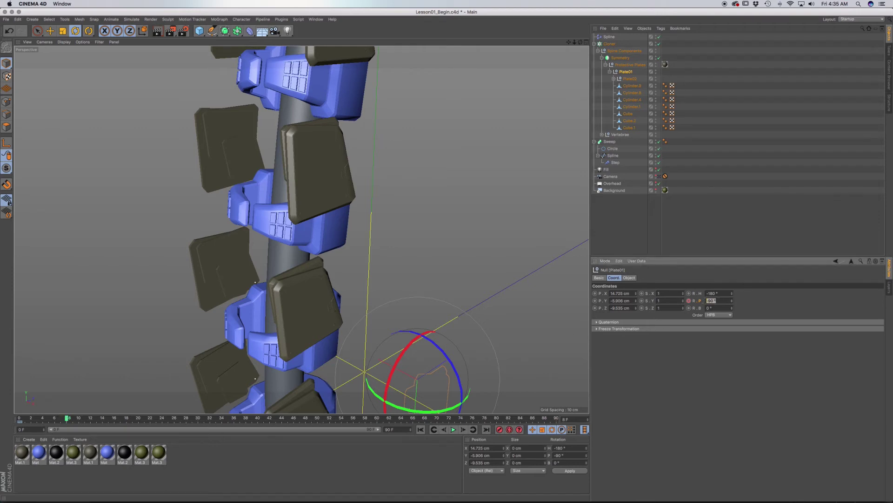
text(0)
key(Return)
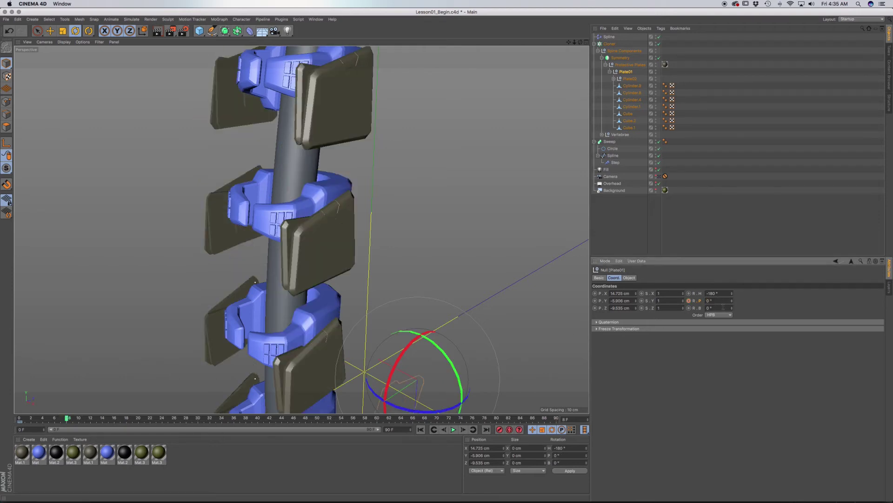
click(690, 301)
Scrub to the midpoint of Plate01's rotation and keyframe Plate02's pitch at -90° on frame 4.
drag(64, 421, 43, 417)
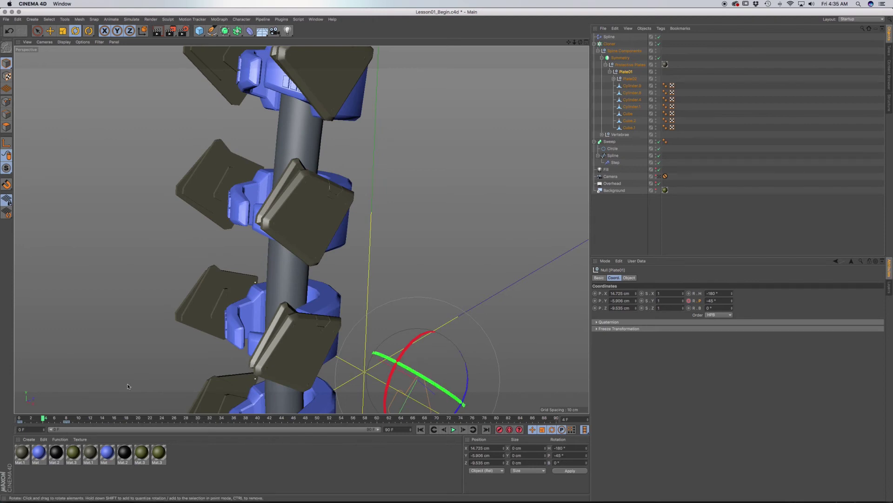
drag(42, 418, 55, 418)
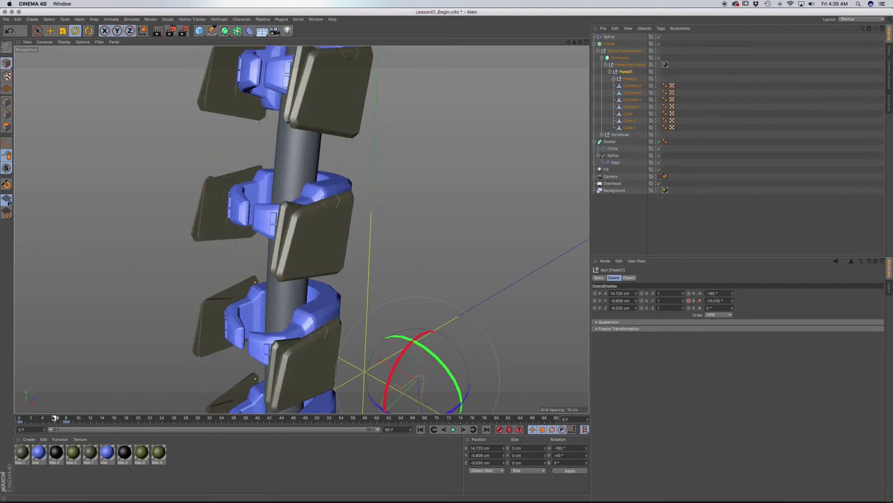
click(630, 80)
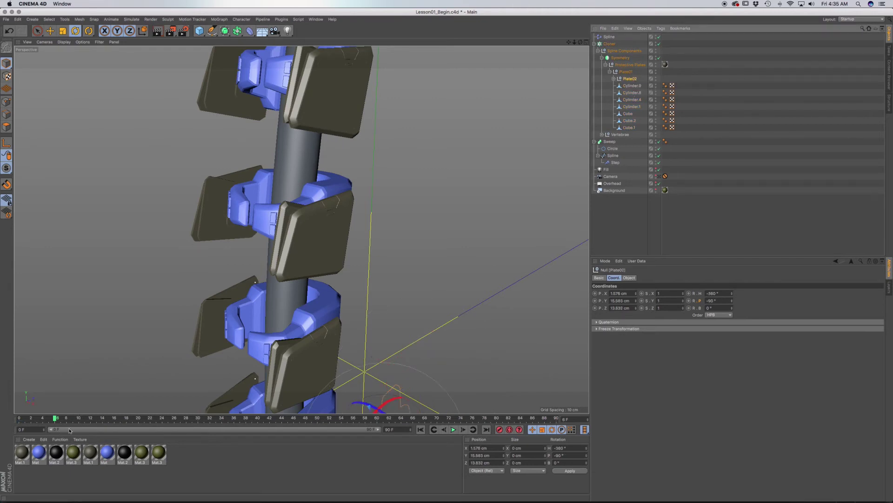
drag(54, 418, 49, 418)
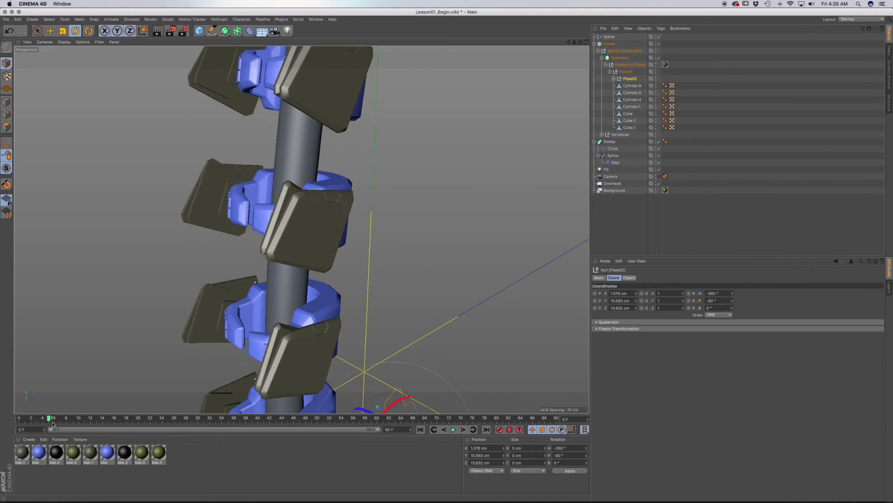
click(627, 72)
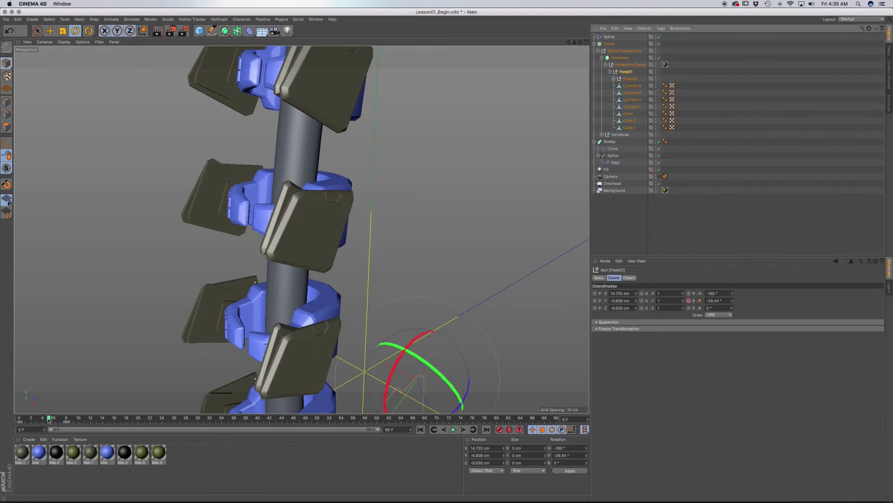
drag(49, 418, 43, 418)
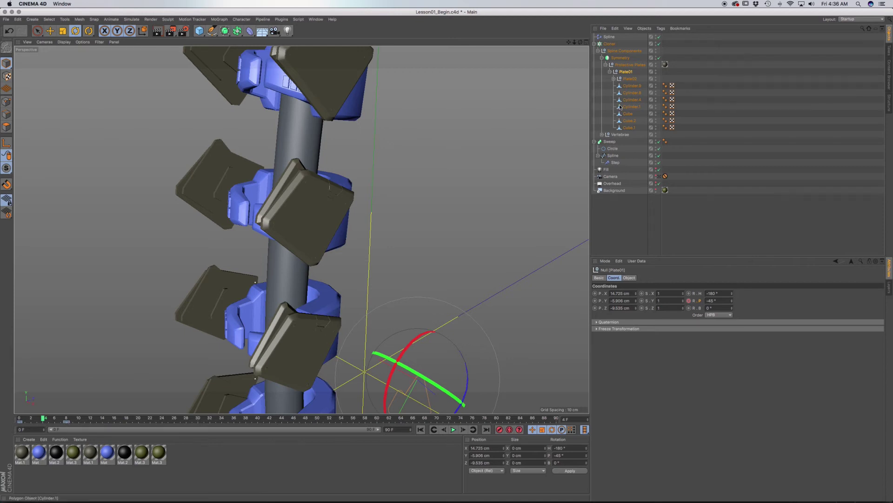
click(630, 78)
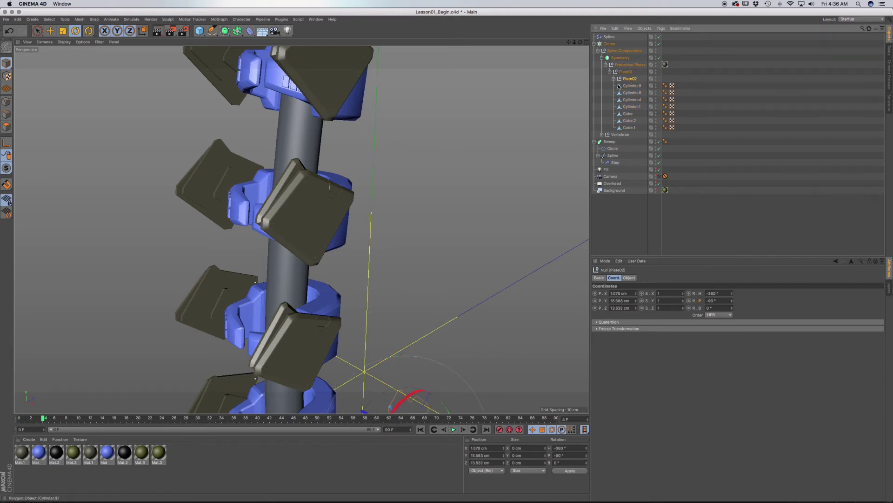
click(690, 302)
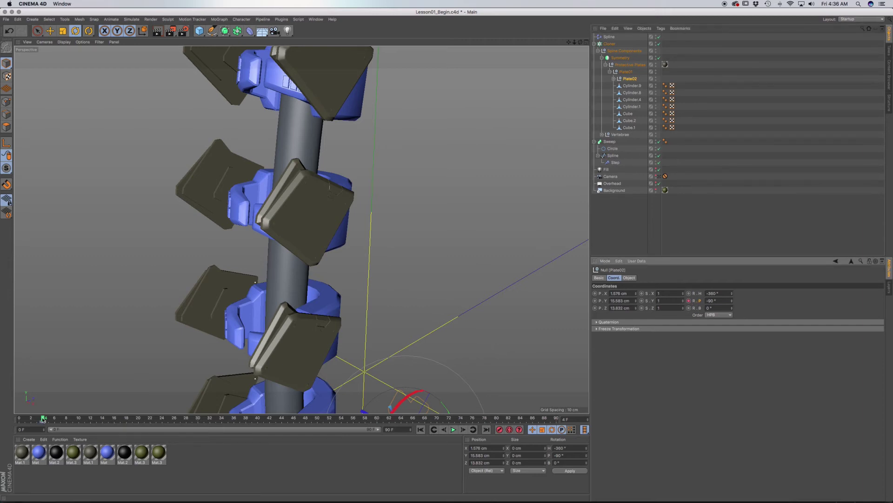
Set Plate02's pitch rotation to 0° on frame 11 and keyframe it.
drag(42, 419, 85, 418)
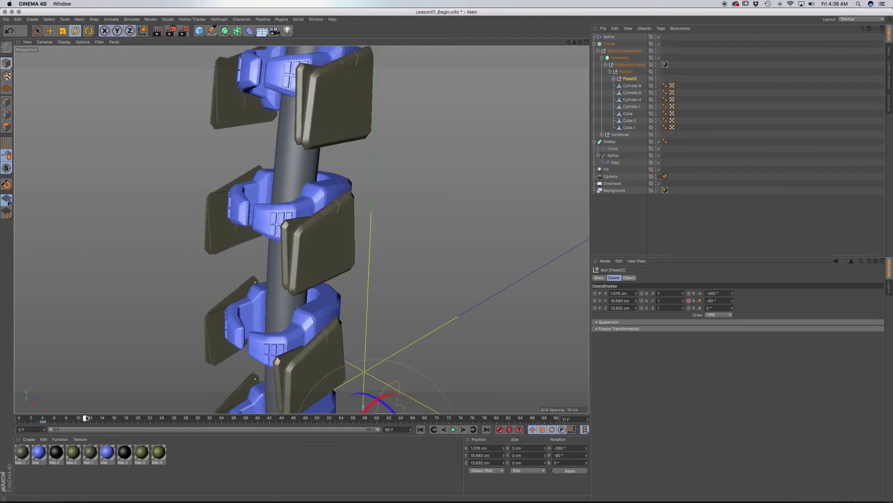
double_click(723, 300)
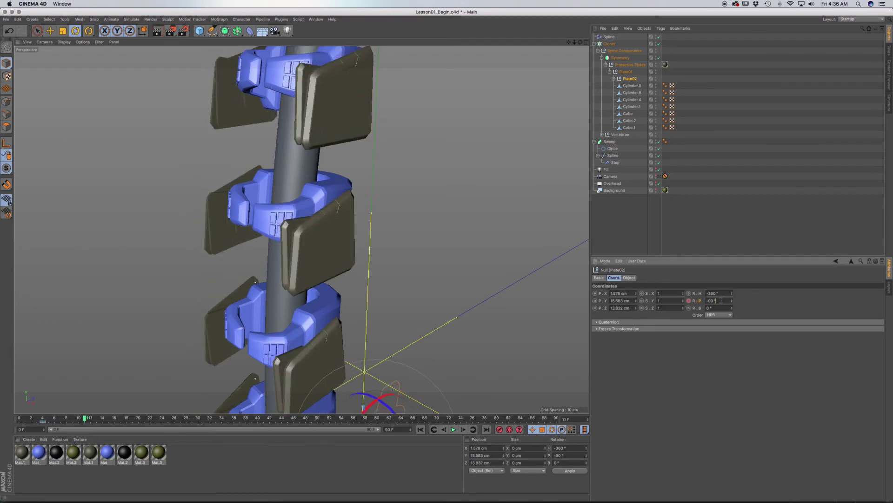
text(0)
key(Return)
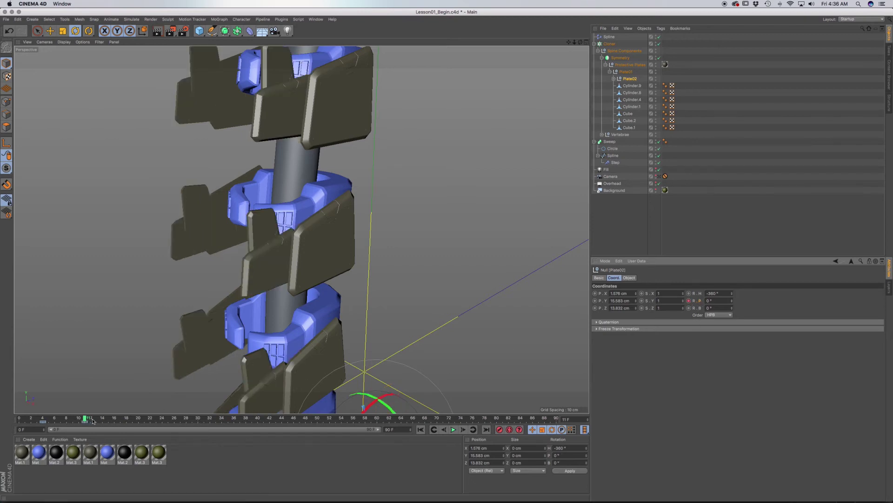
Try out Plate02's heading rotation on frame 8, undo the trial, and keyframe the heading at -360° there.
drag(84, 418, 69, 419)
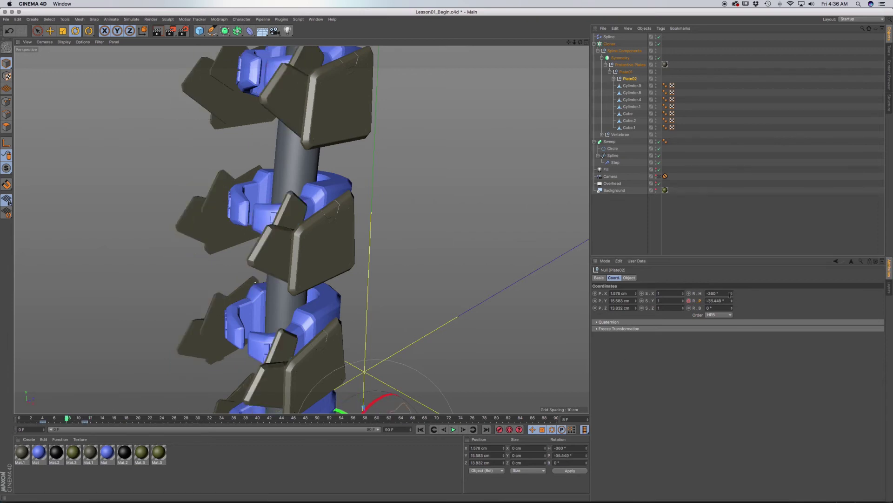
drag(732, 297, 733, 305)
key(super+z)
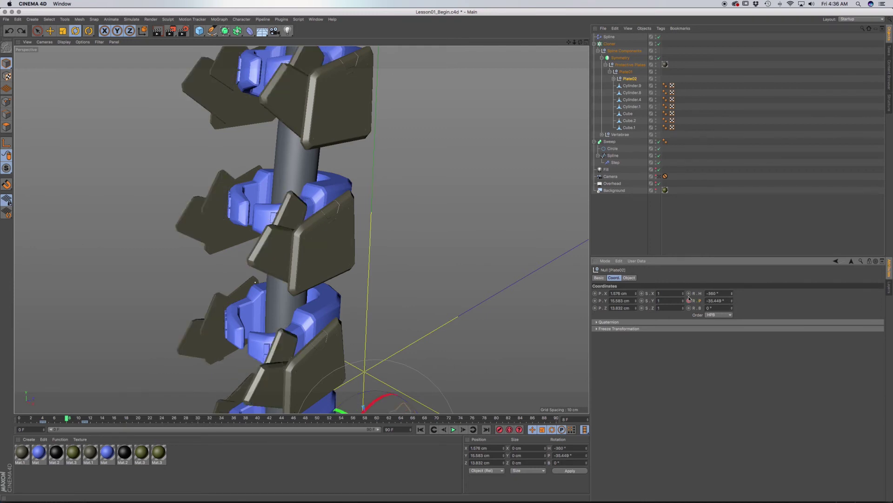
click(689, 294)
Set Plate02's heading rotation to -412° on frame 14 and keyframe it.
drag(73, 419, 103, 418)
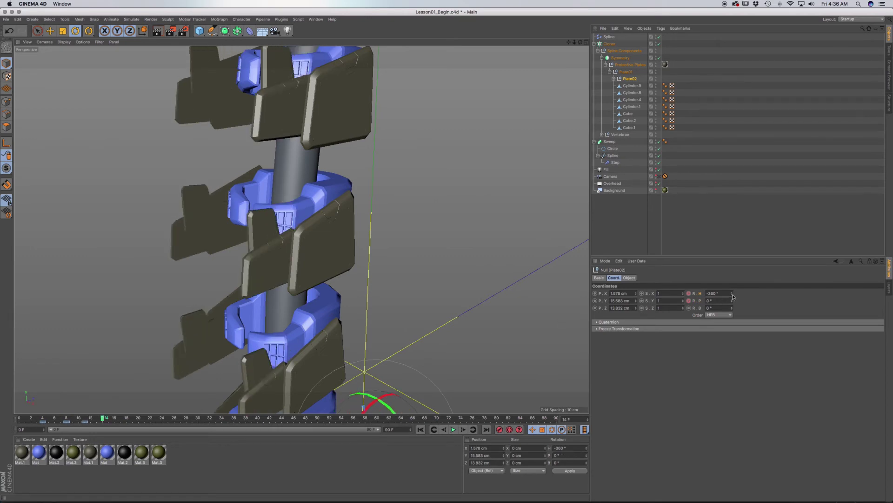
drag(732, 297, 733, 313)
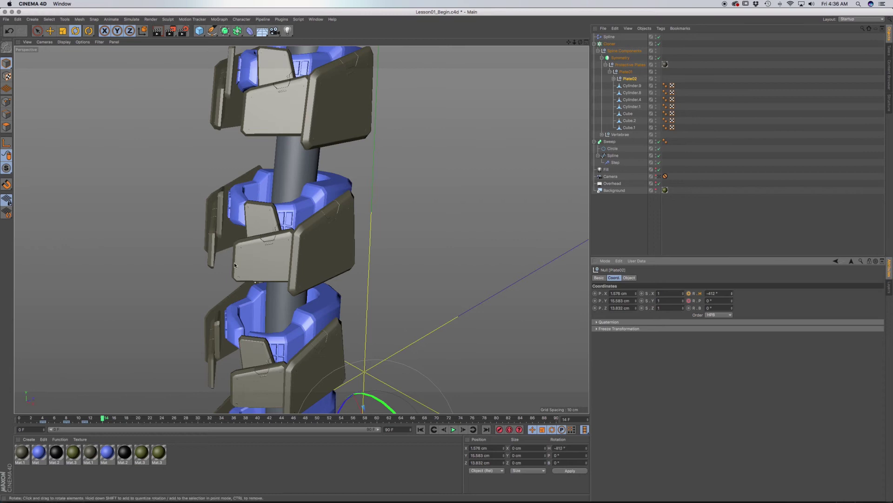
alt+drag(234, 265, 236, 238)
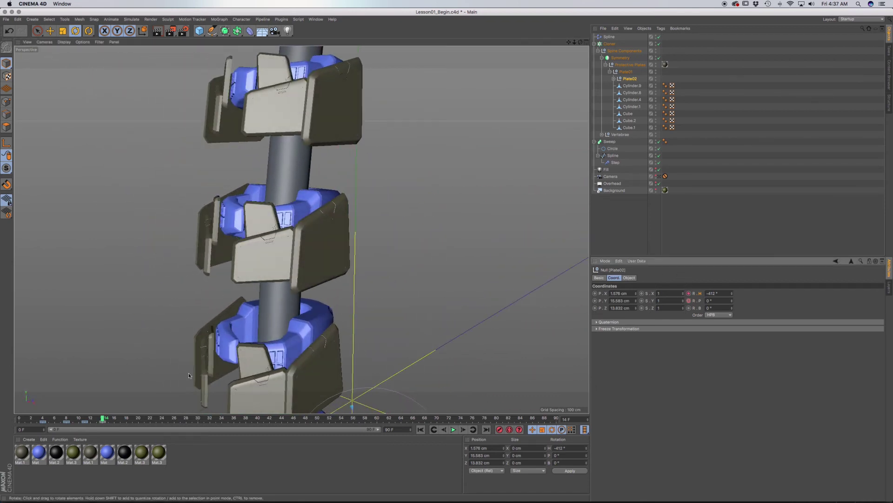
Expand Plate02's hierarchy, select the nested Plate03 null, and keyframe its pitch rotation at -90° on frame 10.
drag(104, 416, 77, 420)
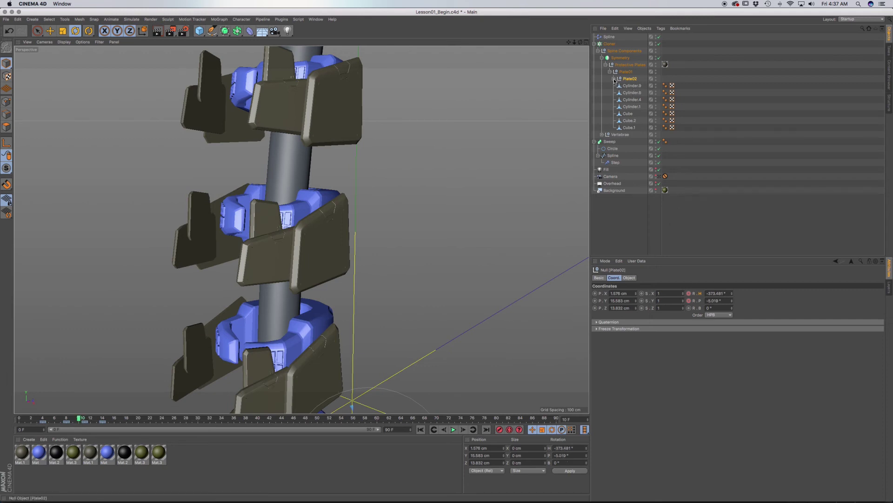
ctrl+drag(614, 81, 619, 83)
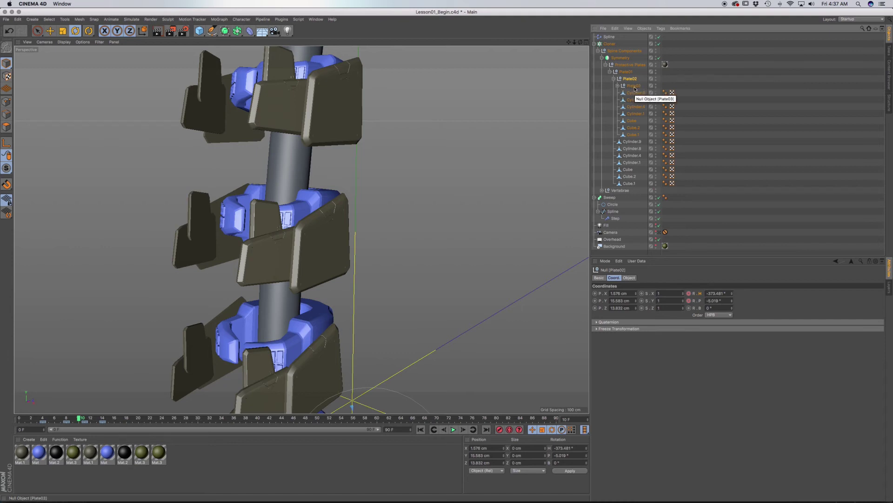
click(634, 87)
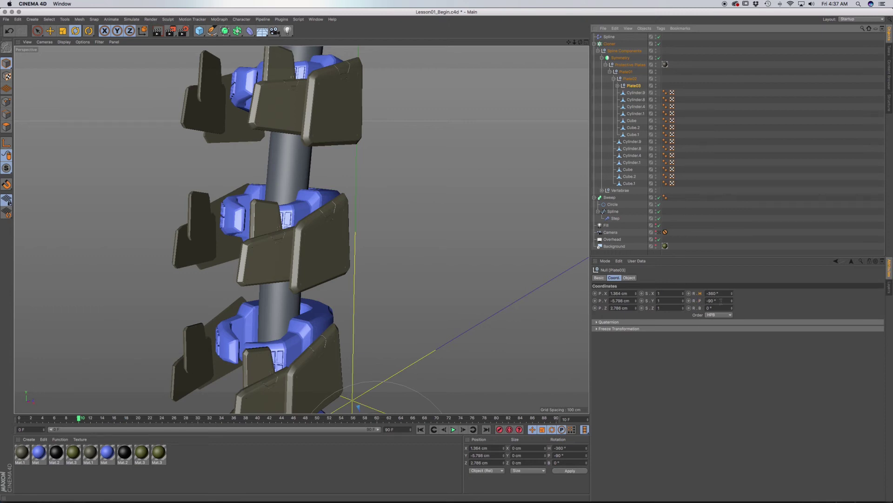
click(689, 301)
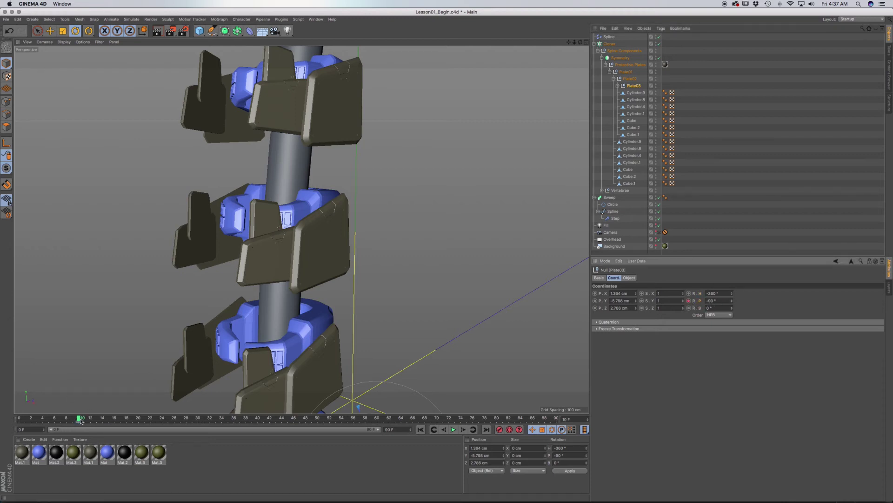
Set Plate03's pitch rotation to 0° on frame 15 and keyframe it.
drag(80, 418, 108, 419)
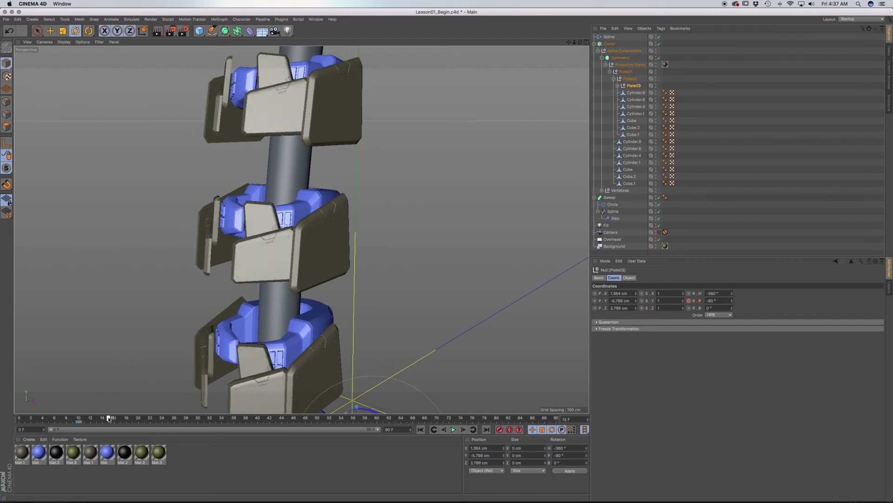
click(721, 300)
text(0)
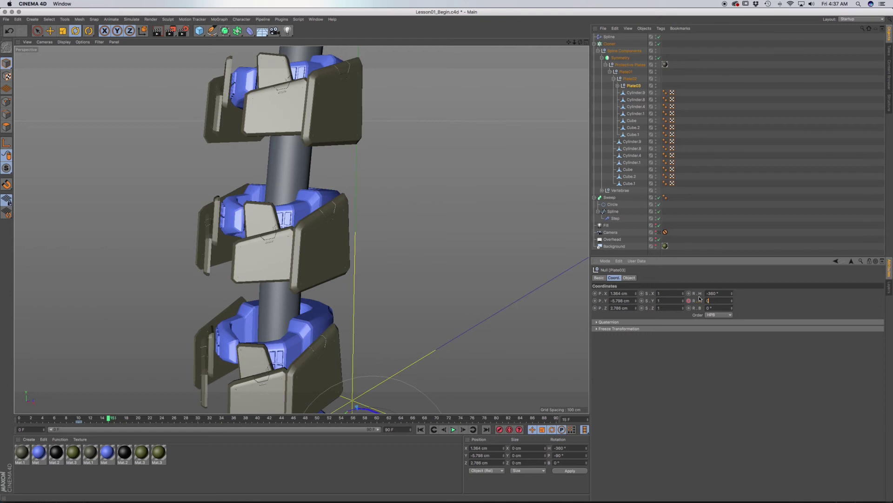
key(Return)
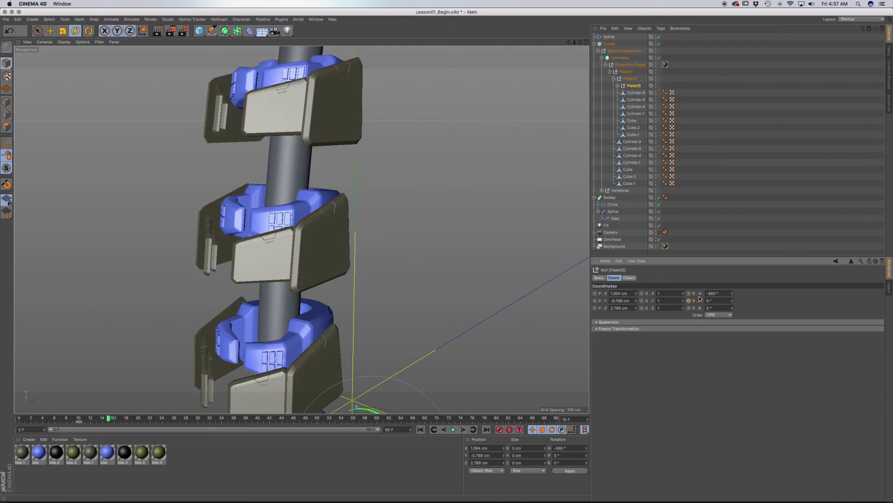
click(688, 300)
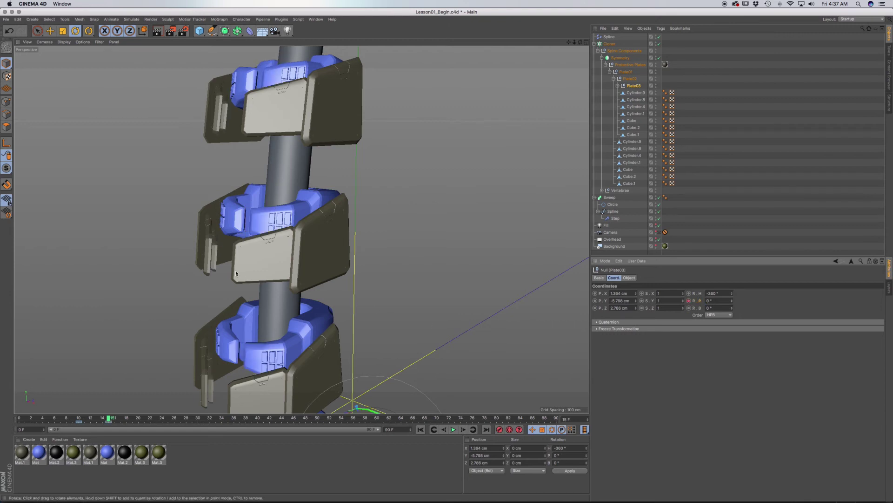
Move Plate03's 0° pitch keyframe from frame 15 to frame 16, and reselect Plate03 at frame 13.
alt+drag(236, 270, 273, 258)
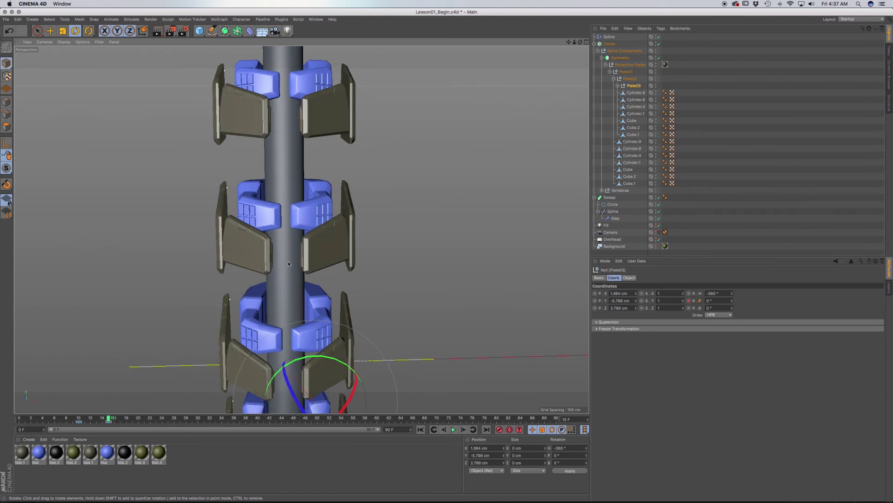
scroll(284, 261, up, 4)
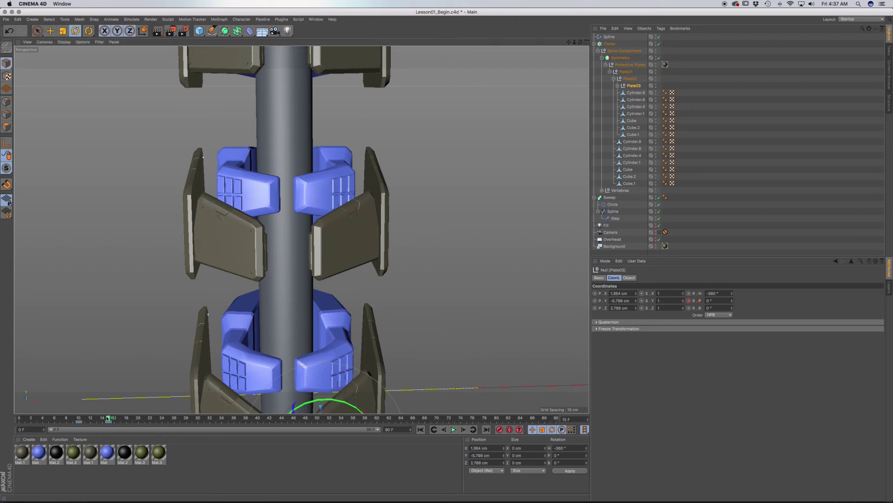
mouse_move(108, 417)
mouse_down()
mouse_move(93, 418)
mouse_move(113, 422)
mouse_up()
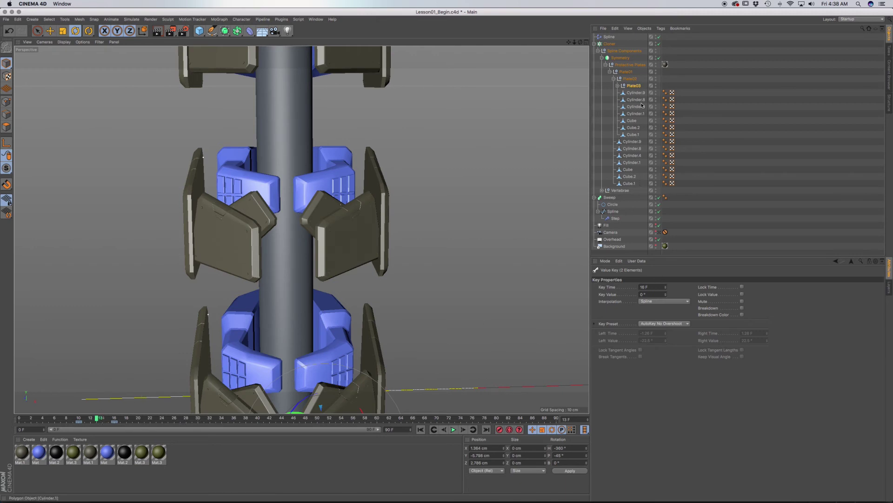
click(634, 86)
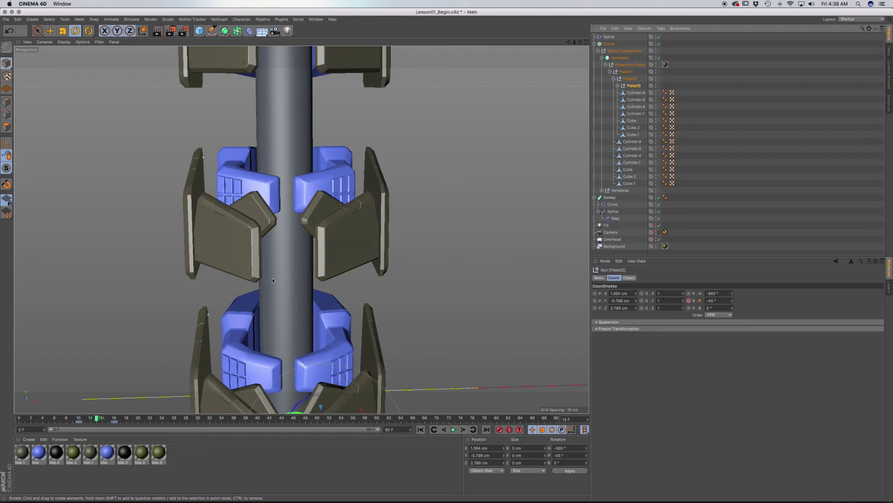
Try out Plate03's X position on frame 13, undo the trial, and keyframe X at 1.364 cm there.
drag(636, 294, 636, 294)
key(super+z)
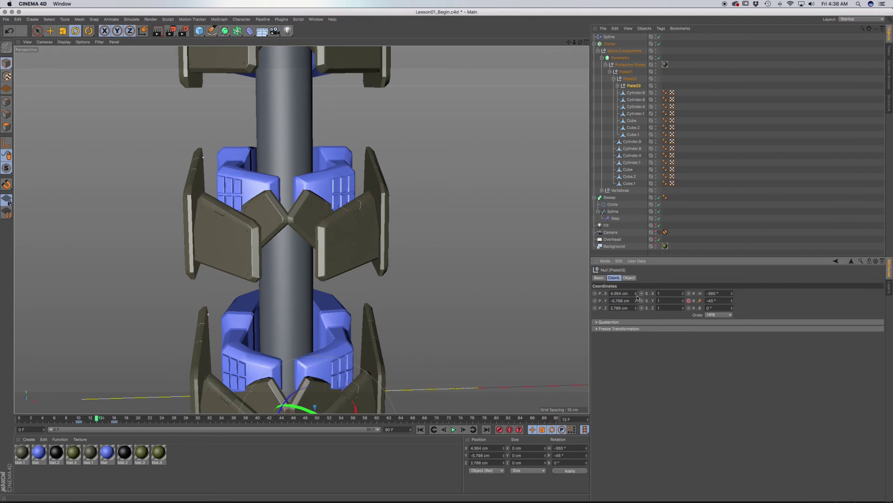
key(super+z)
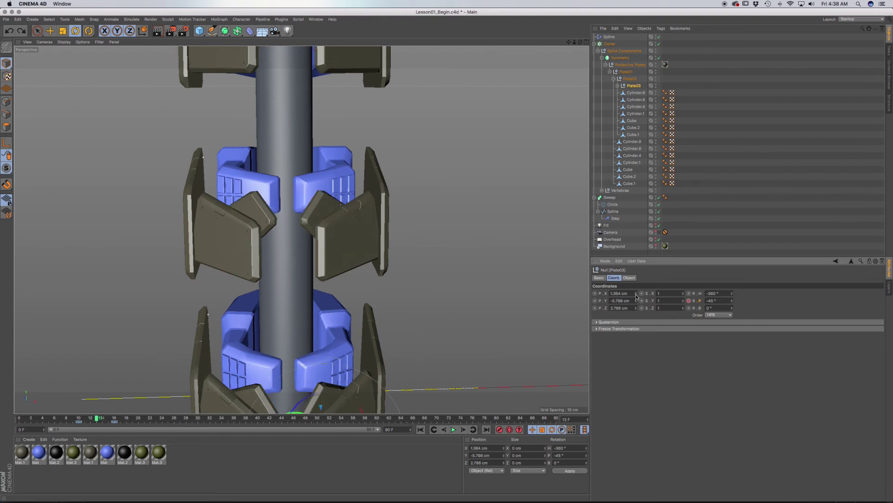
click(595, 294)
Adjust Plate03's X position to 6.364 cm on frame 19 so the mirrored plates nearly meet, and keyframe it.
drag(96, 418, 132, 417)
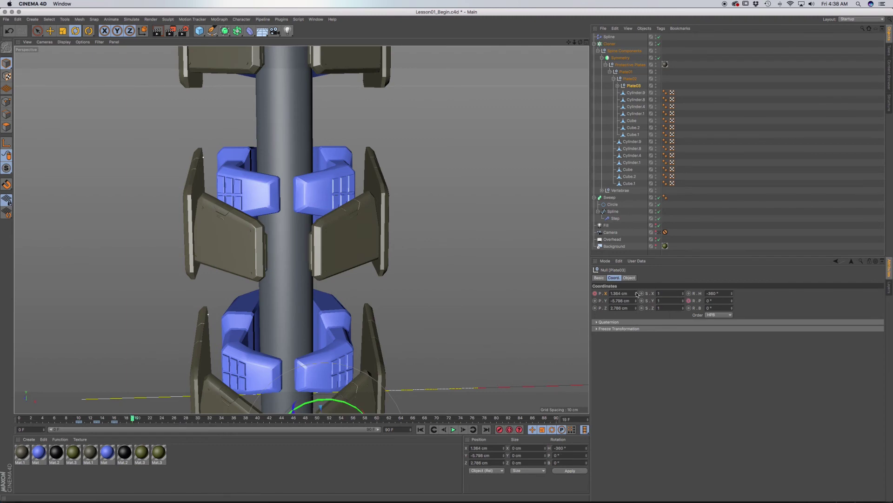
drag(636, 294, 636, 294)
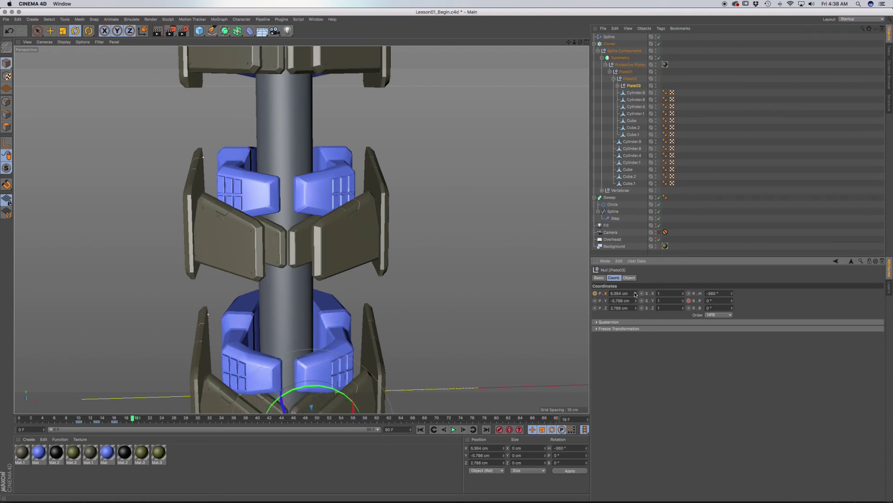
click(637, 294)
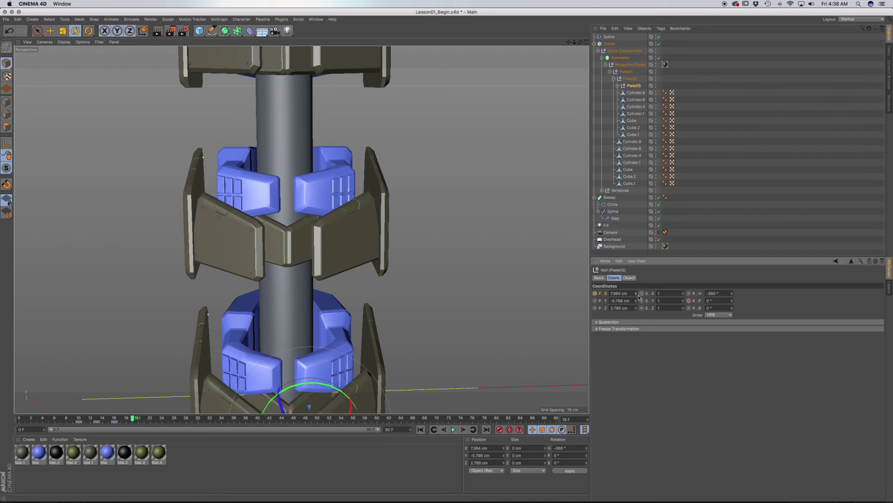
click(637, 296)
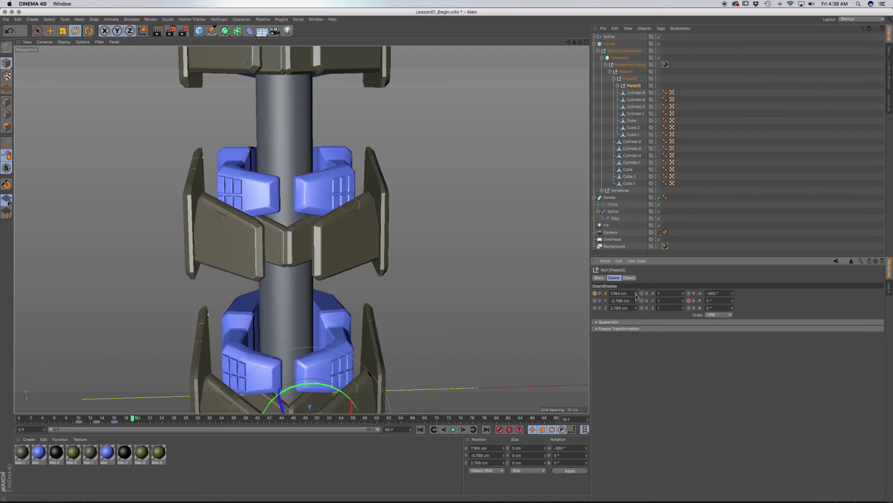
click(637, 296)
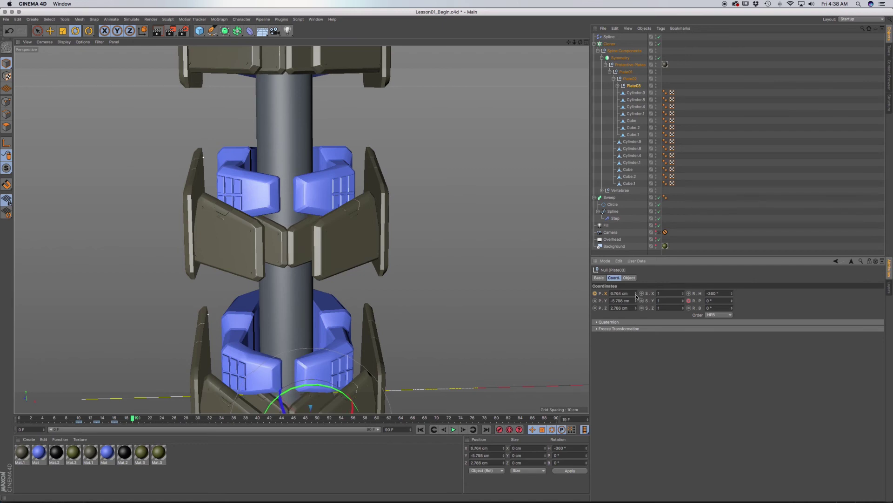
click(636, 294)
click(637, 296)
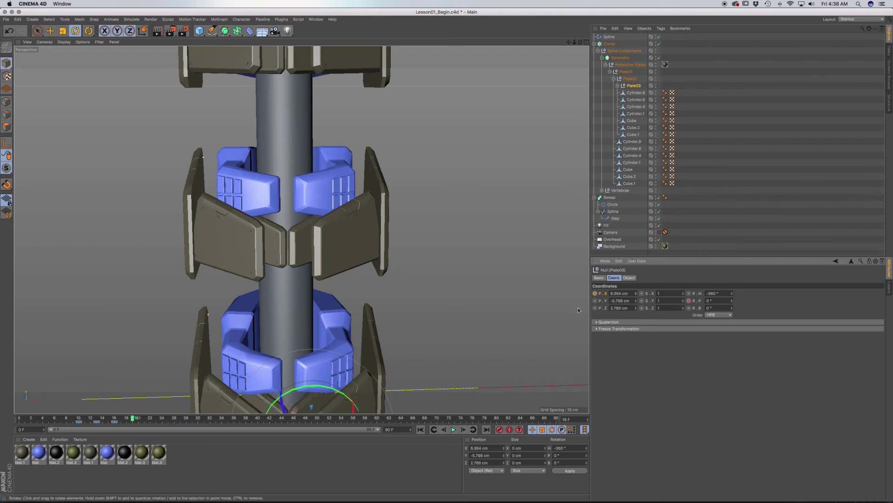
click(595, 293)
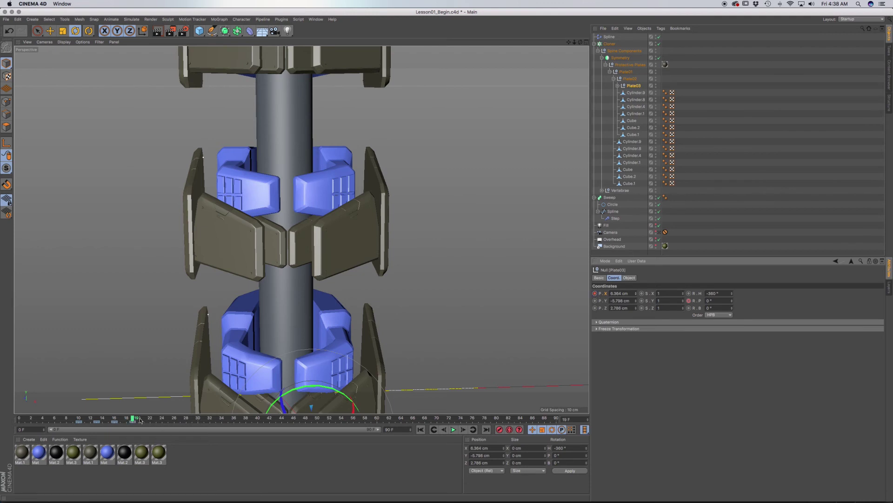
Scrub through the plate unfolding animation and examine it along the whole spine, ending on frame 0.
mouse_move(133, 418)
mouse_down()
mouse_move(91, 419)
mouse_move(149, 418)
mouse_up()
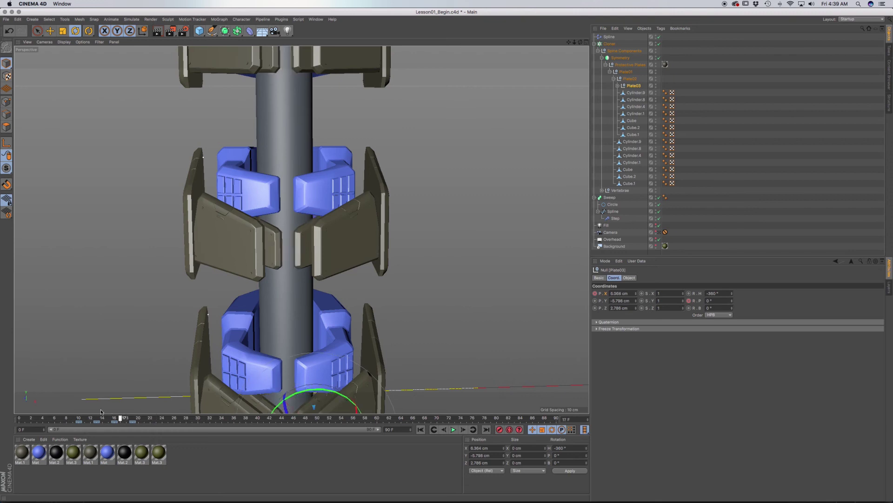
click(55, 418)
drag(55, 418, 128, 418)
scroll(311, 278, down, 5)
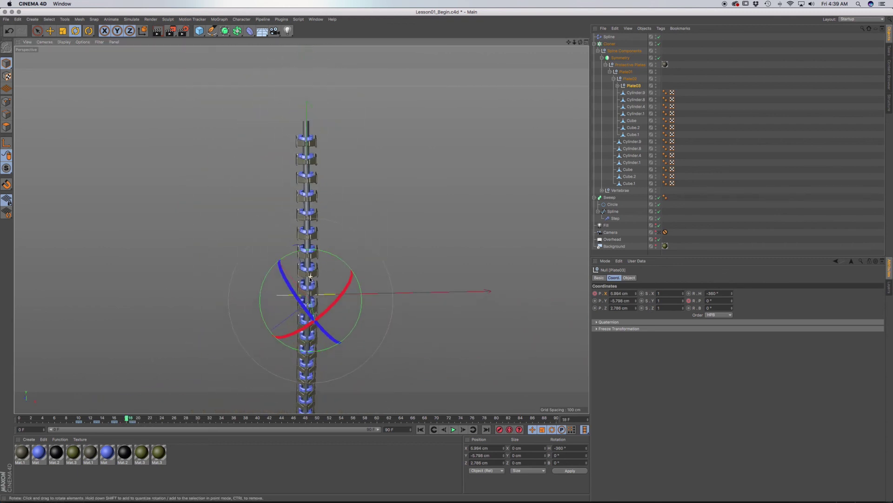
scroll(310, 278, up, 3)
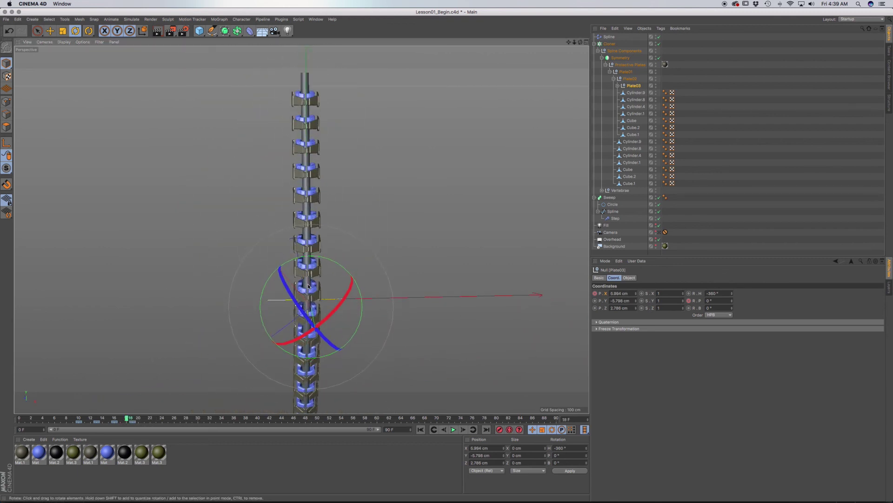
mouse_move(309, 286)
alt+middle_down()
mouse_move(310, 257)
mouse_move(304, 272)
alt+middle_up()
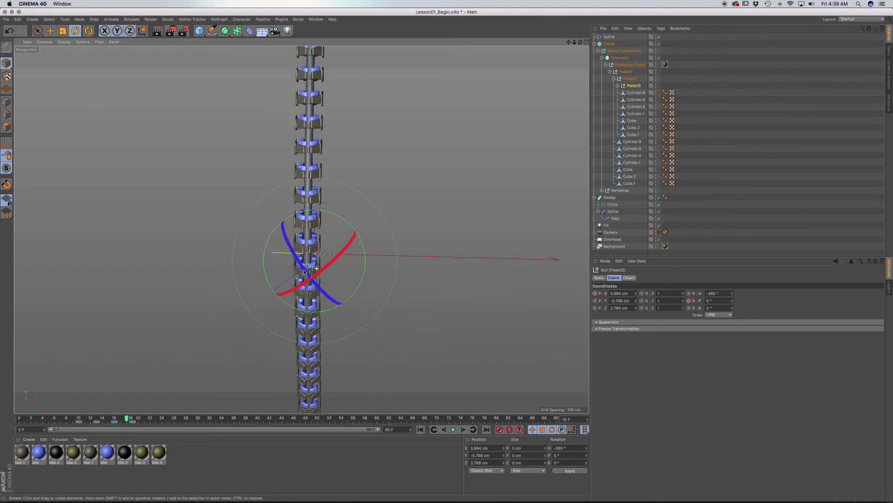
alt+drag(305, 272, 237, 278)
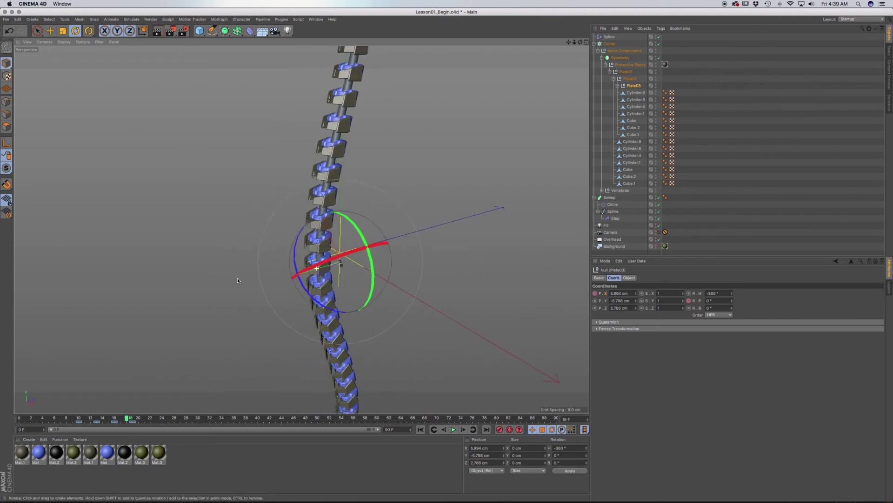
drag(110, 419, 19, 419)
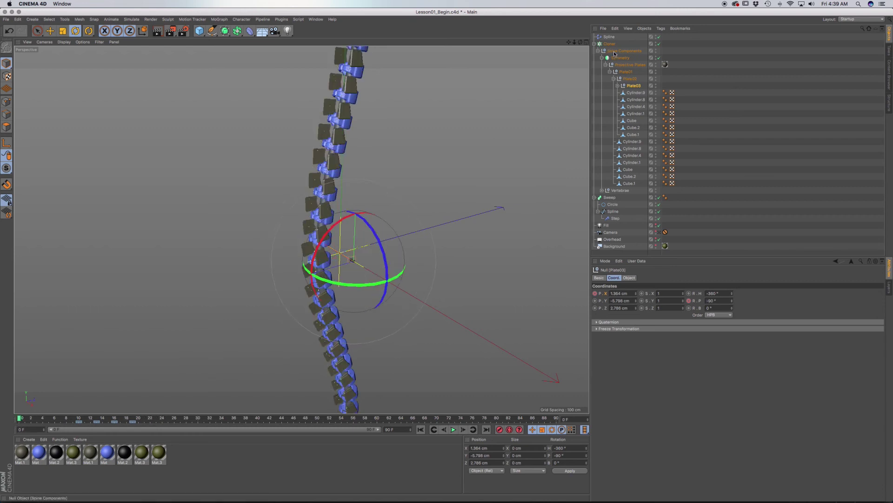
Add a MoGraph Step effector to the Cloner.
click(609, 43)
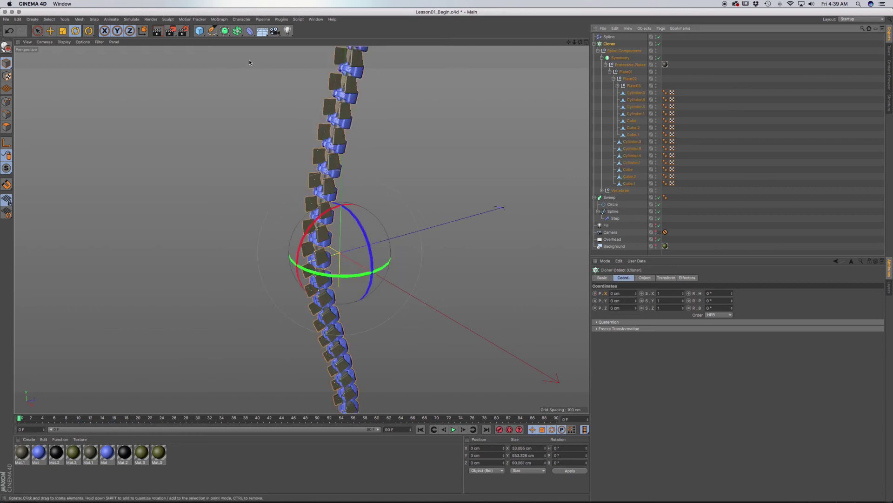
click(219, 19)
mouse_move(242, 30)
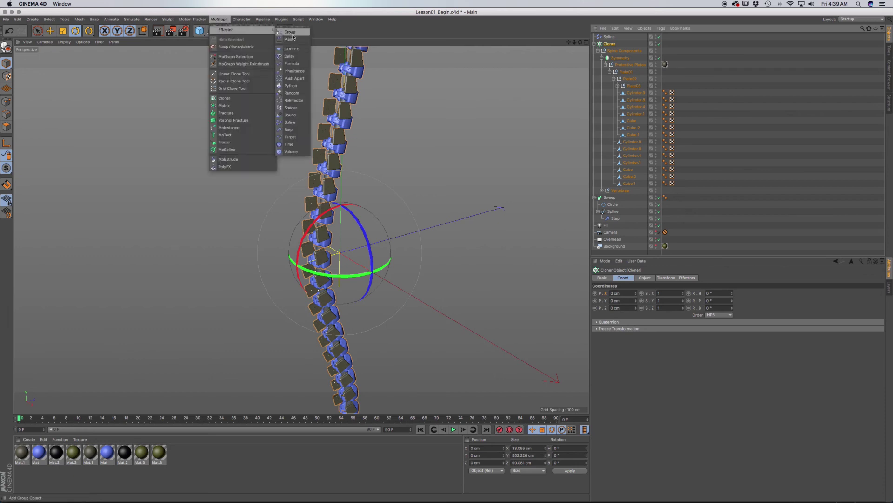
click(290, 130)
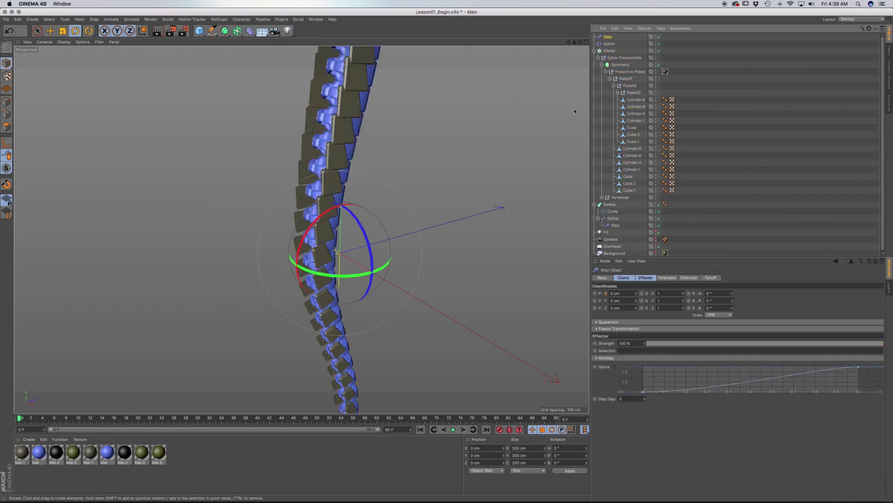
Review the effectors assigned to the Cloner and the available MoGraph effector types.
click(609, 50)
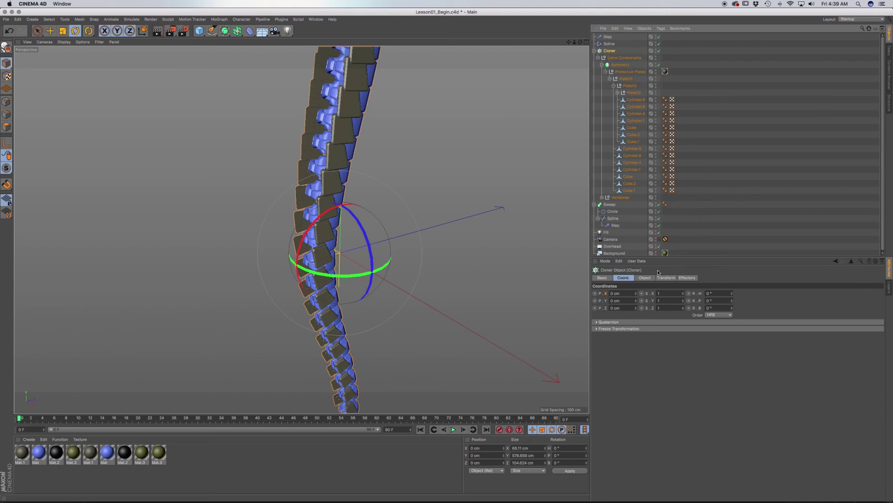
click(687, 277)
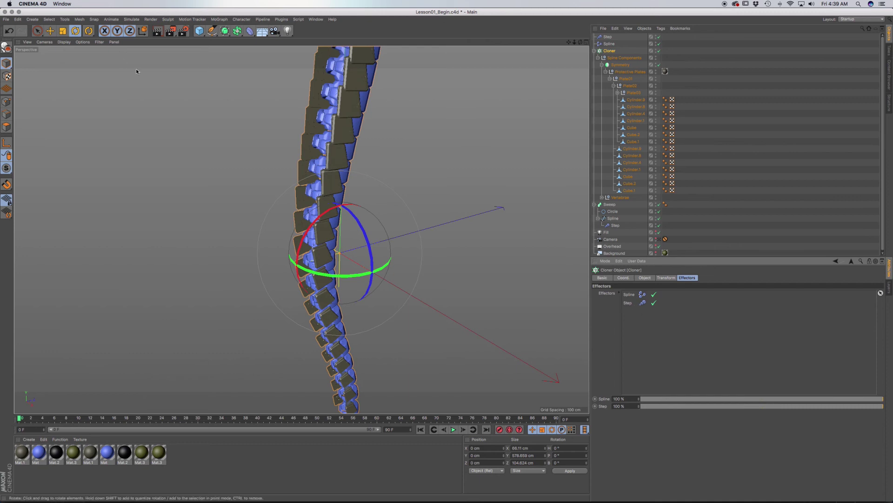
click(220, 20)
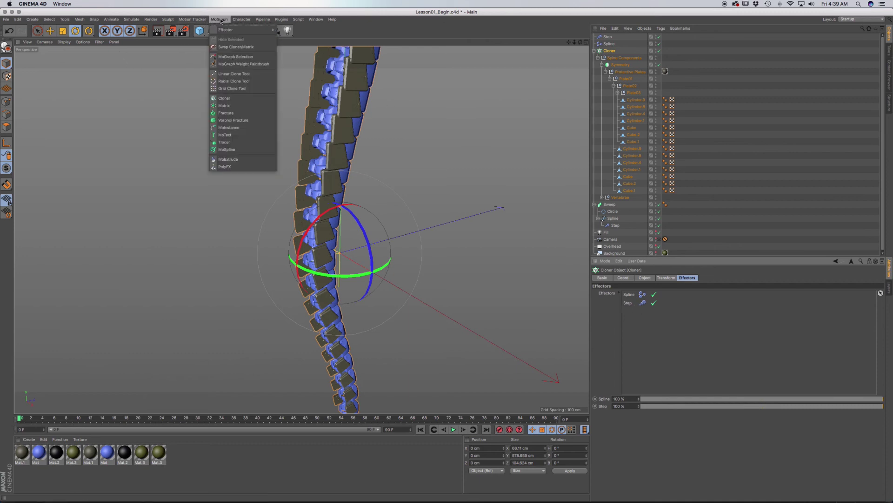
mouse_move(221, 30)
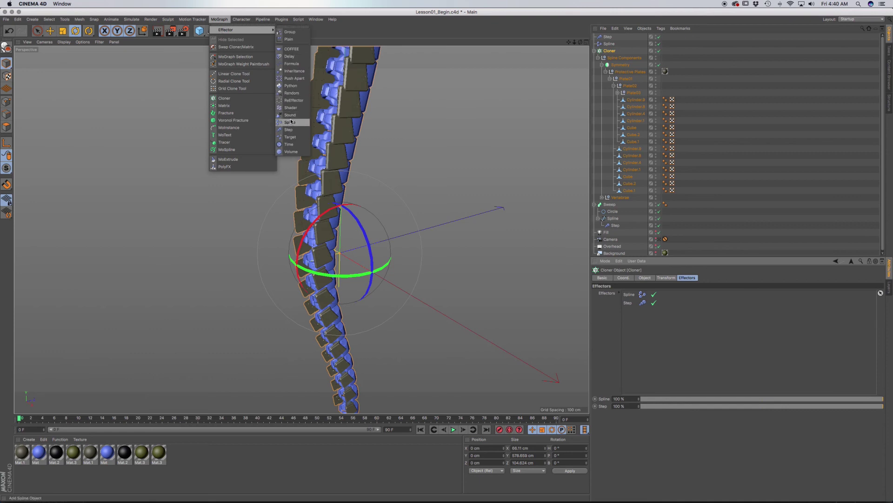
click(710, 52)
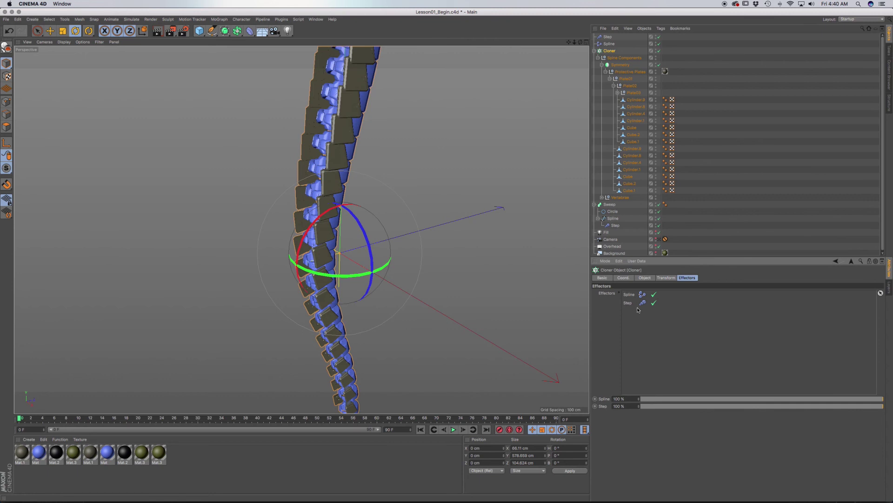
Set the Cloner's Step effector Time Offset to 40 F and play the animation to check the stagger.
click(607, 37)
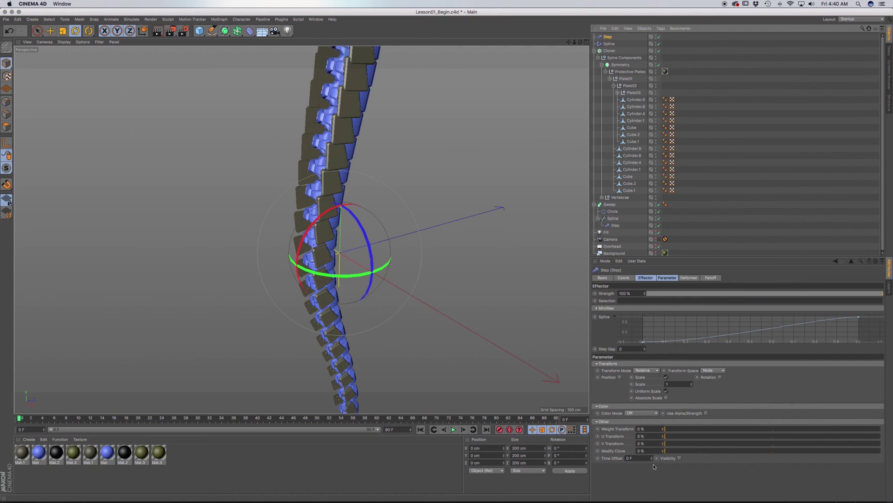
click(663, 278)
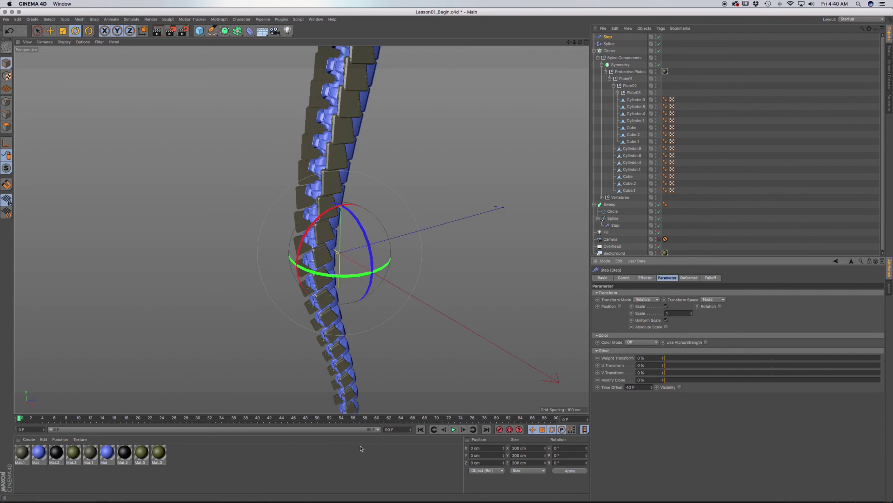
click(452, 429)
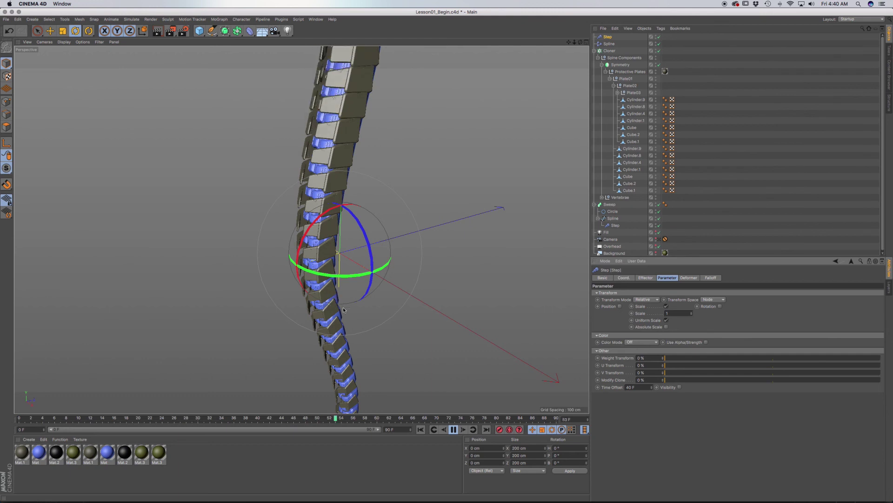
click(455, 430)
Try a Time Offset of 120 F on the Step effector, previewing the slower stagger, and restore the value to 40 F.
text(120)
key(Return)
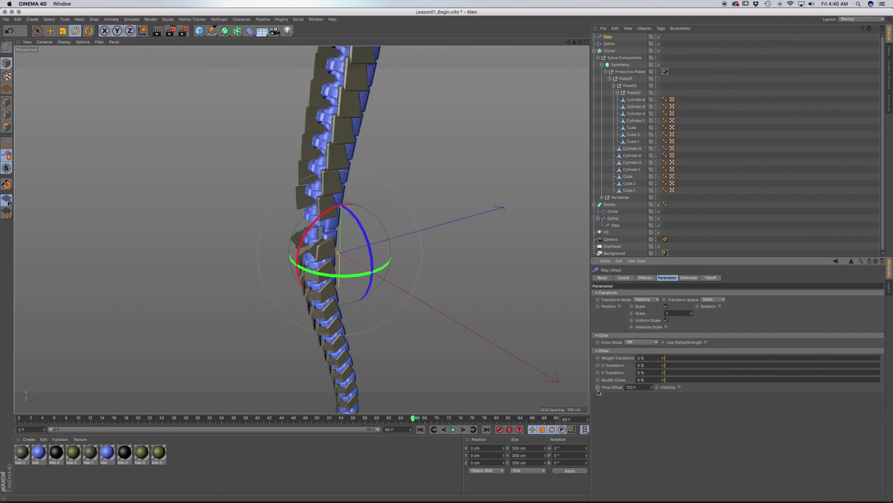
drag(412, 420, 0, 423)
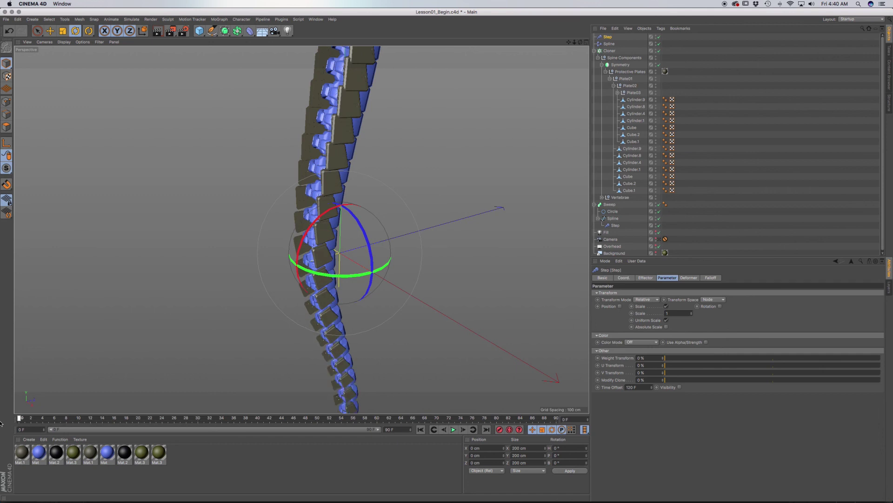
click(453, 429)
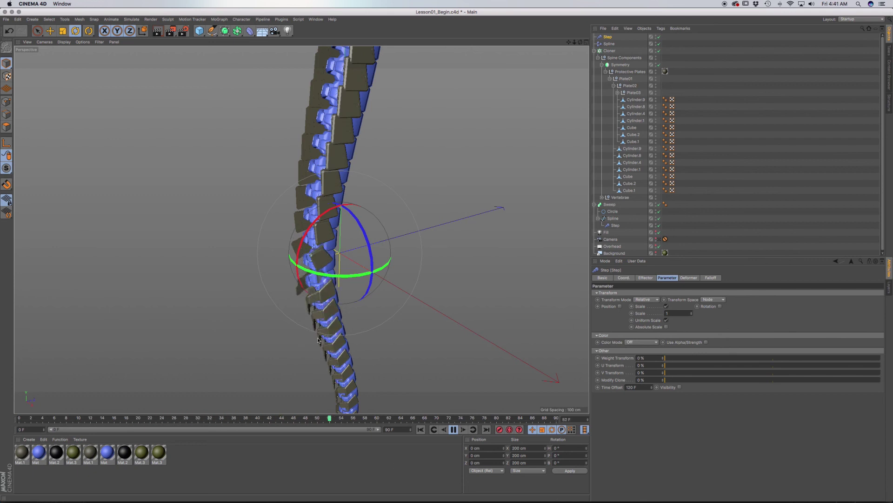
key(space)
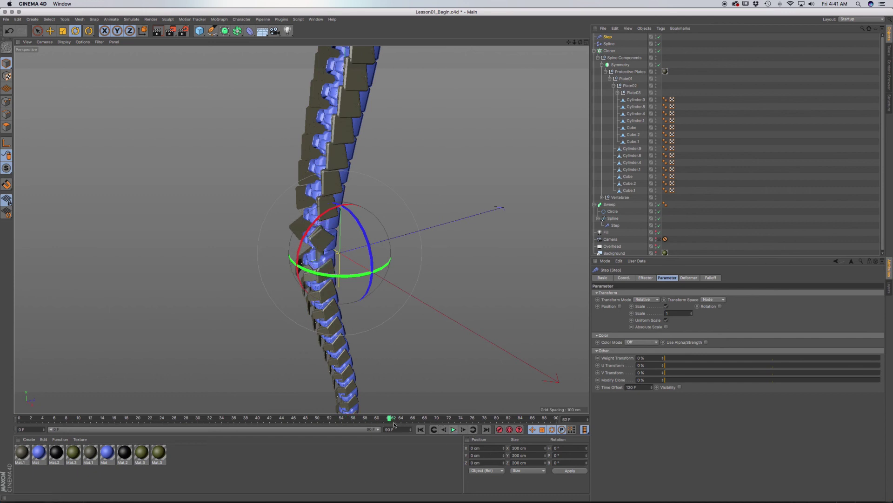
drag(390, 420, 258, 418)
drag(200, 419, 18, 418)
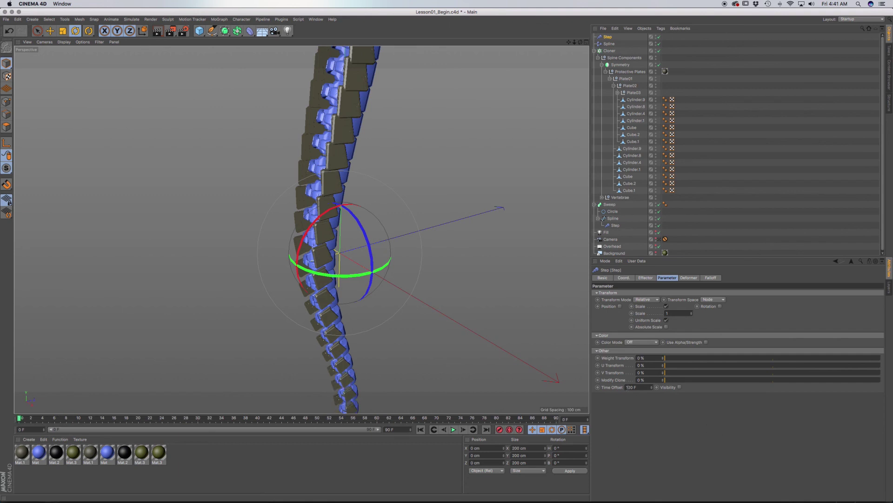
double_click(628, 387)
text(4)
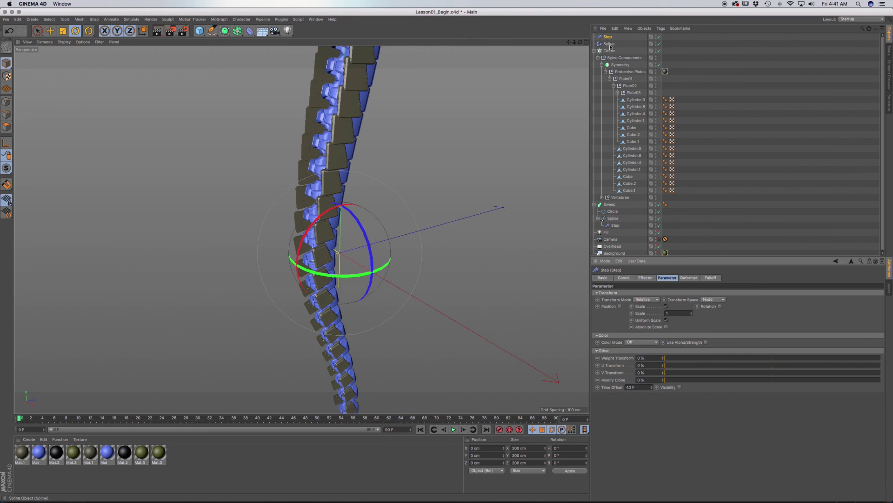
Reshape the effector curve of the Step under the Sweep's spline by slightly tilting its middle point's tangent to bend the spine.
click(615, 226)
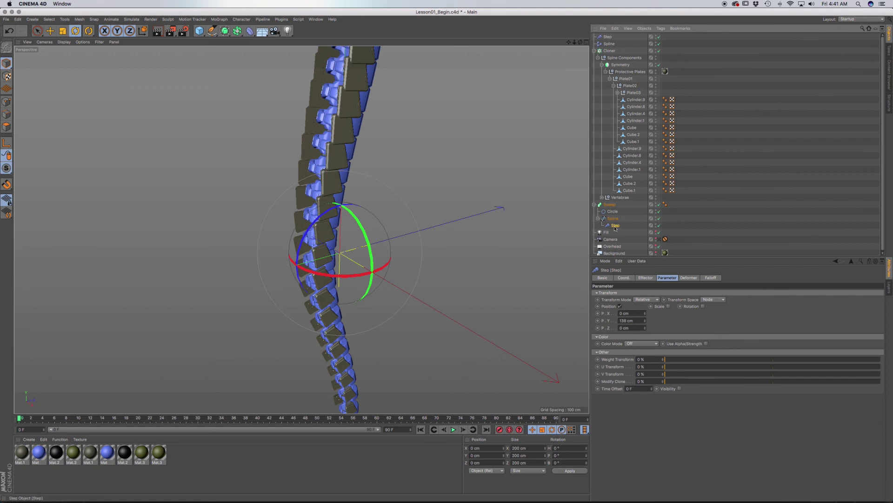
click(646, 278)
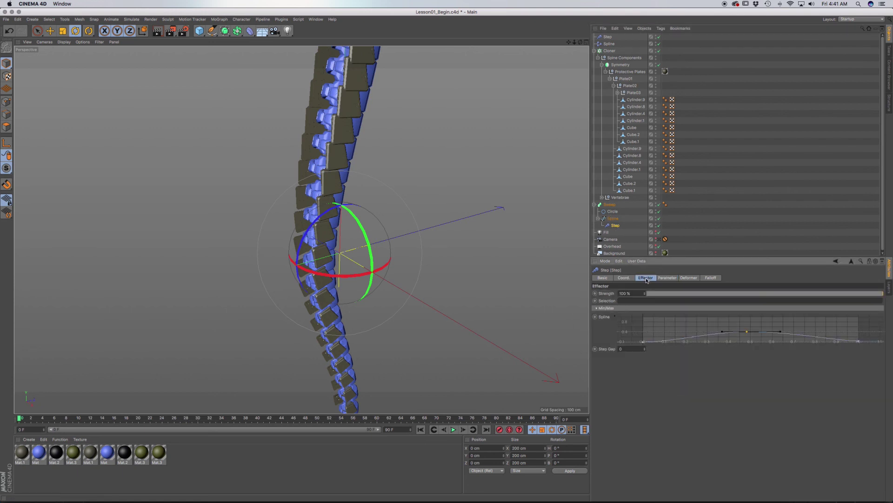
mouse_move(722, 330)
mouse_down()
mouse_move(724, 340)
mouse_move(723, 331)
mouse_up()
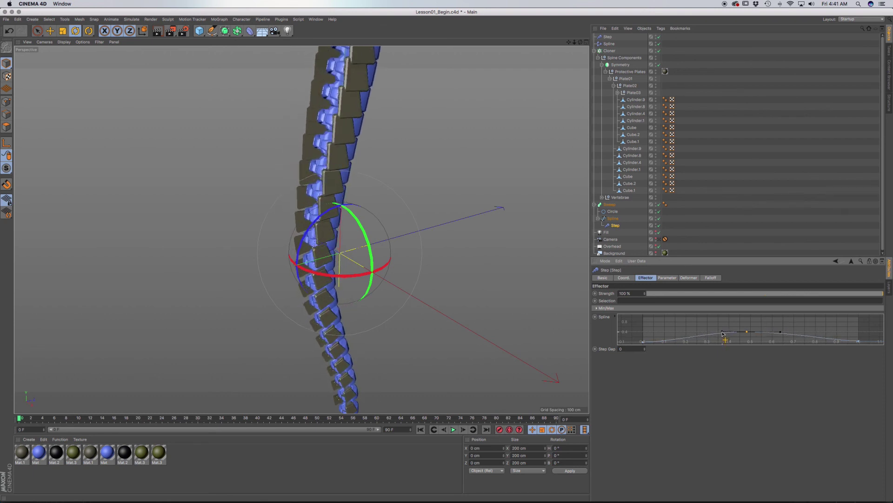
drag(722, 330, 724, 331)
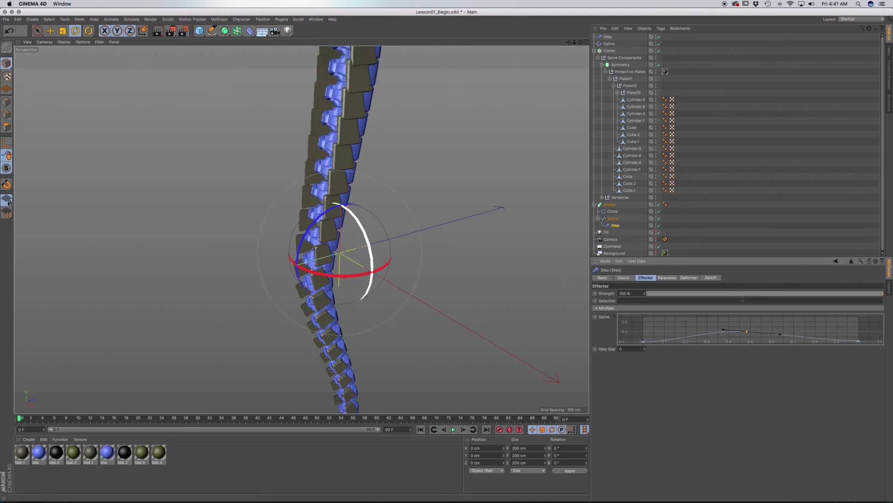
drag(723, 330, 725, 332)
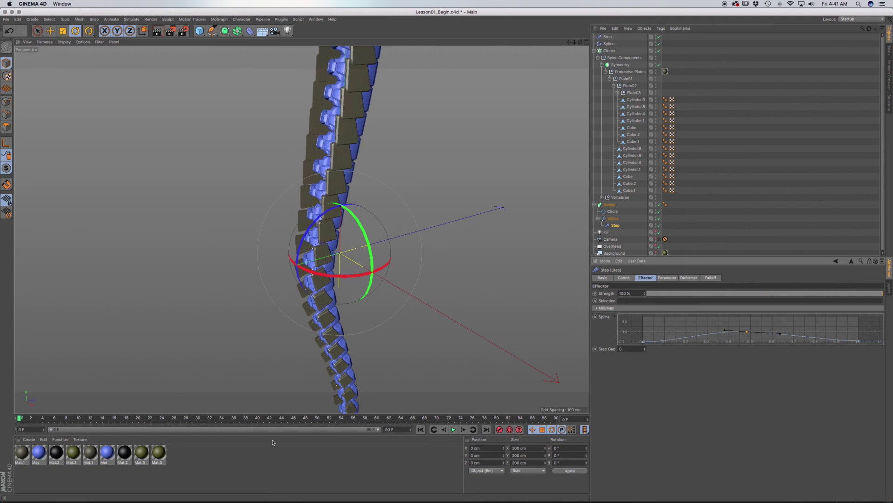
Play and scrub the staggered plate animation to examine how it travels along the spine, scrubbing back toward the start.
click(454, 430)
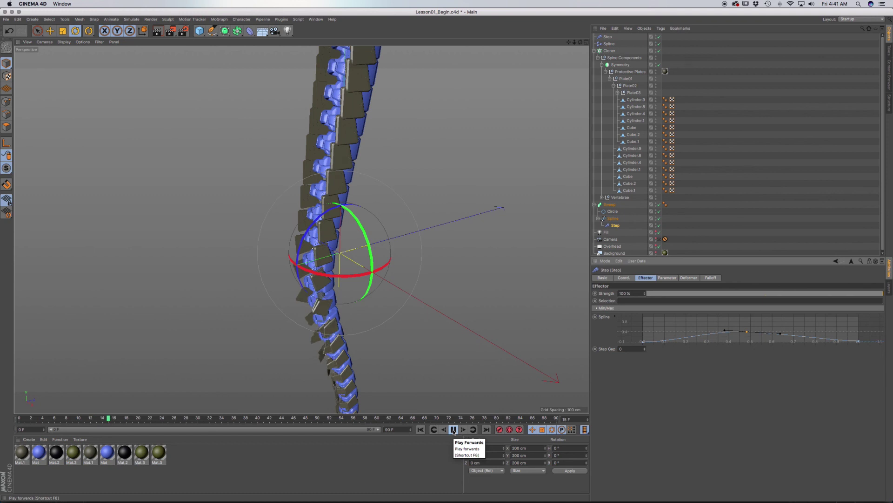
click(454, 429)
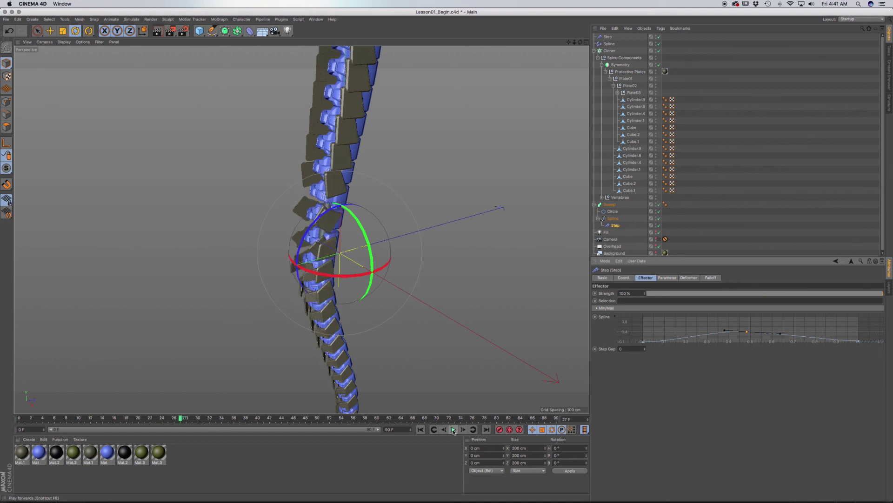
drag(181, 420, 153, 422)
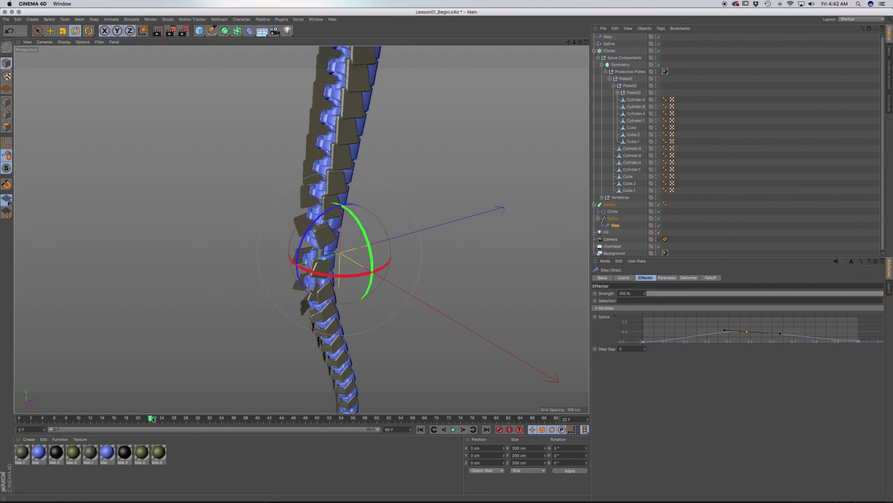
drag(150, 418, 108, 423)
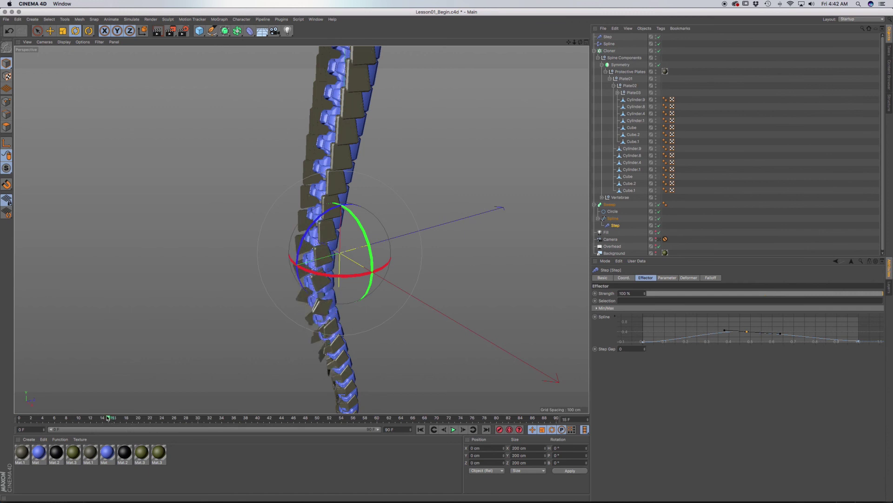
click(103, 421)
drag(85, 419, 19, 421)
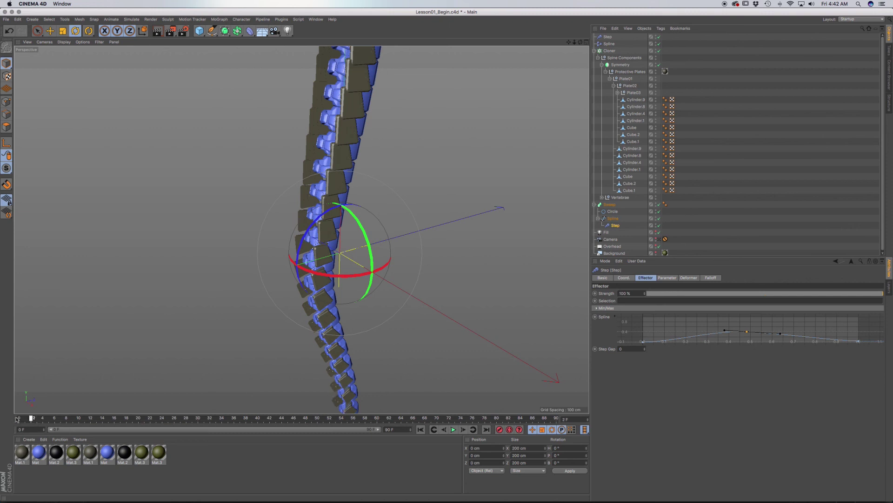